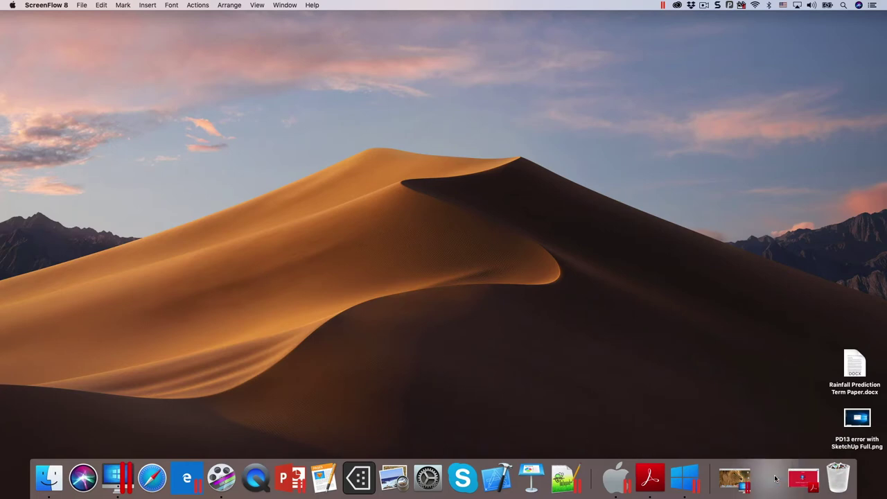
# Restore the minimized Windows 10 virtual machine window and copy Rainfall Prediction Term Paper.docx from the Mac desktop onto the Windows desktop
pyautogui.click(769, 478)
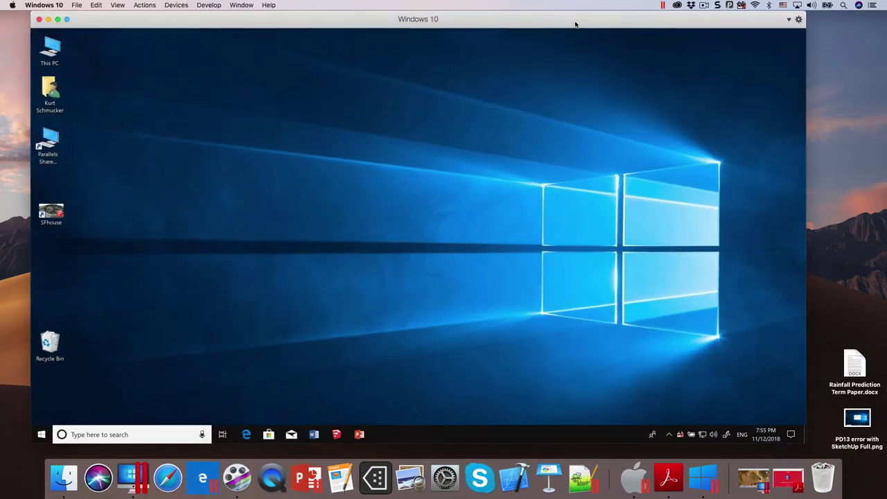
pyautogui.moveTo(574, 20); pyautogui.dragTo(572, 25)
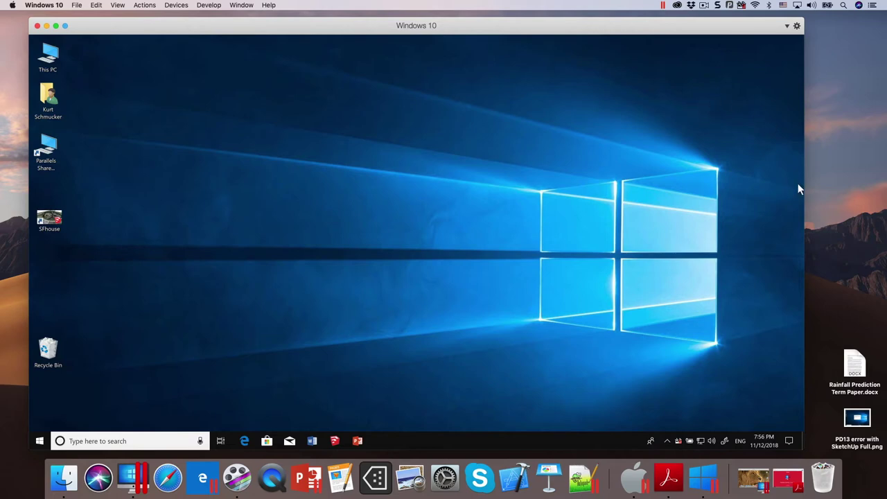
pyautogui.moveTo(854, 364); pyautogui.dragTo(624, 297)
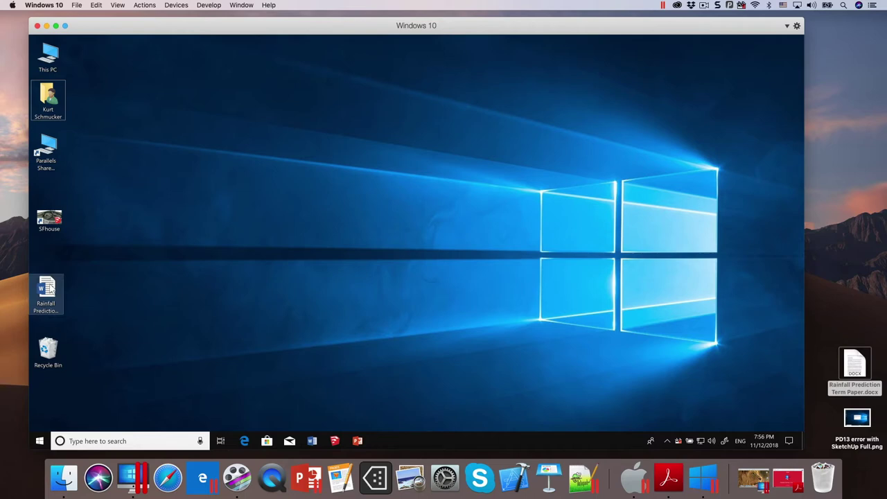
# Open the Rainfall Prediction term paper from the Windows desktop in Word, then move its window up and make it taller
pyautogui.doubleClick(49, 288)
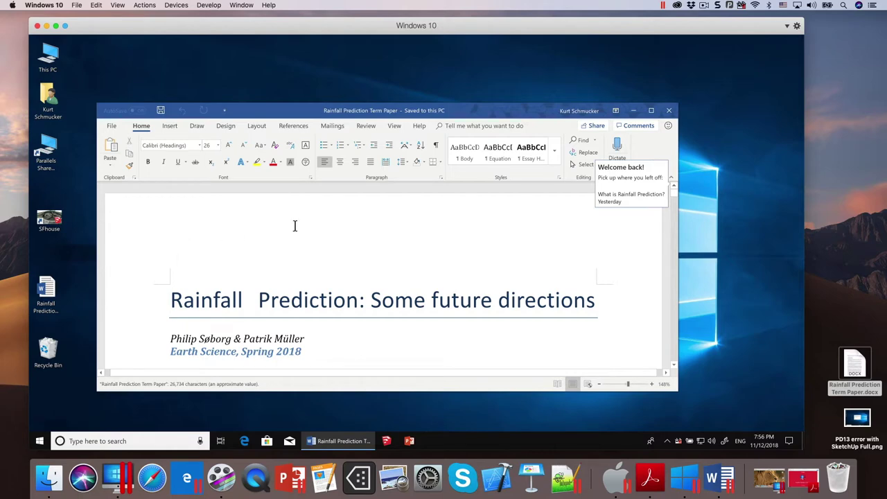
pyautogui.moveTo(291, 112); pyautogui.dragTo(289, 64)
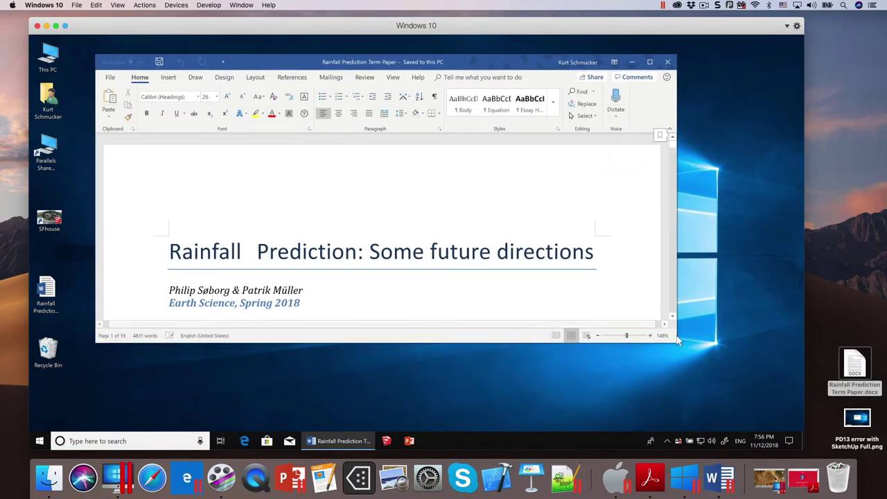
pyautogui.moveTo(677, 338); pyautogui.dragTo(690, 413)
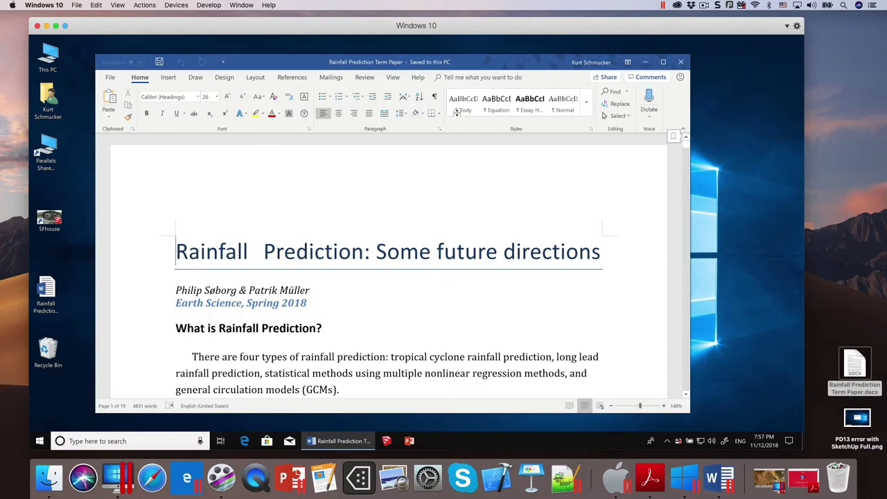
# Put the Windows 10 virtual machine in full screen and switch back and forth between its space and the Mac desktop
pyautogui.moveTo(400, 26); pyautogui.dragTo(395, 22)
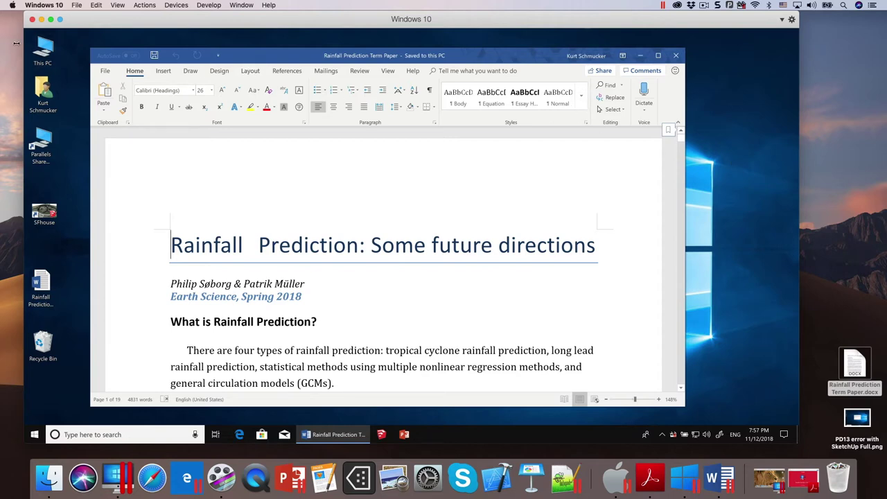
pyautogui.click(51, 20)
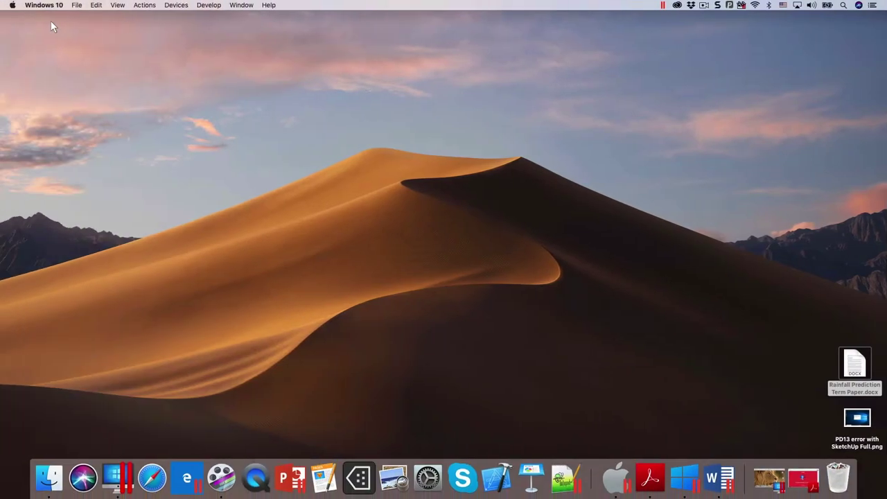
pyautogui.hotkey('ctrl', 'Right')
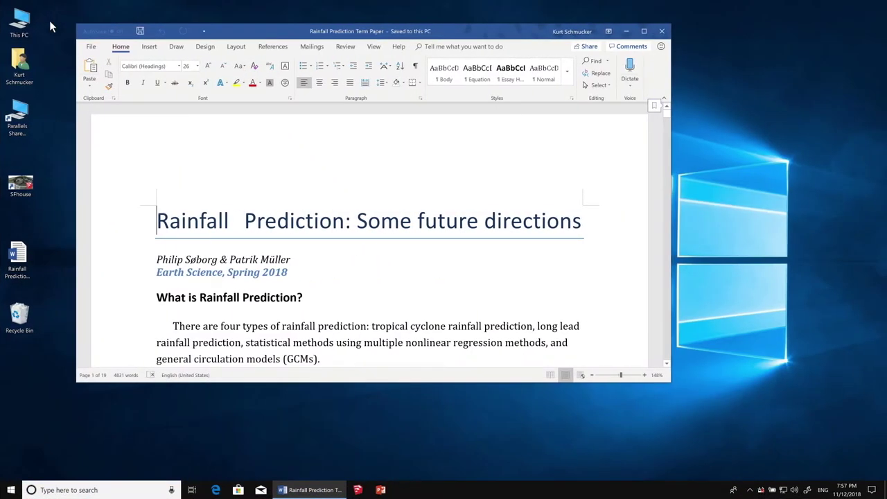
pyautogui.hotkey('ctrl', 'Left')
pyautogui.hotkey('ctrl', 'Right')
# Exit full screen for the Windows 10 virtual machine and return it to a window
pyautogui.moveTo(710, 4)
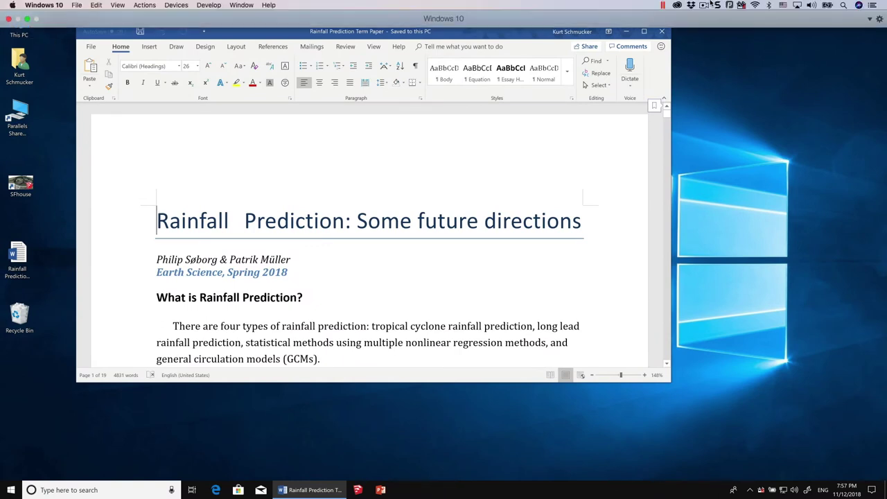
pyautogui.click(661, 5)
pyautogui.moveTo(677, 40)
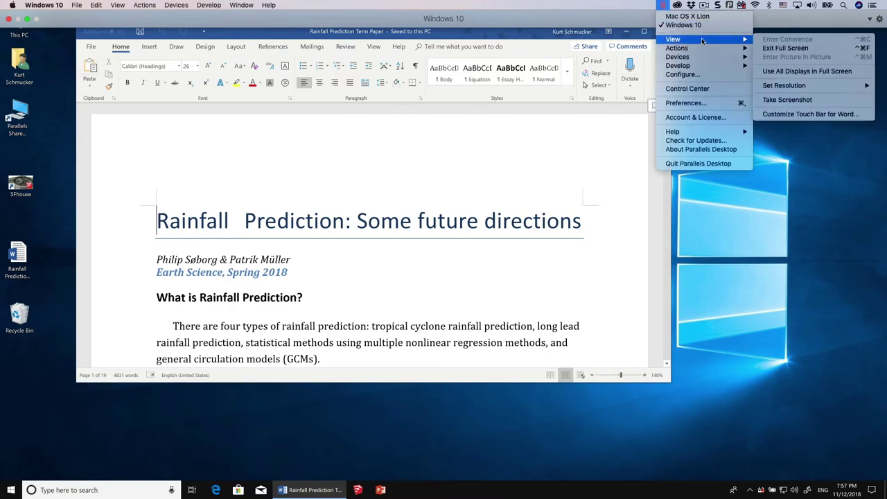
pyautogui.click(786, 48)
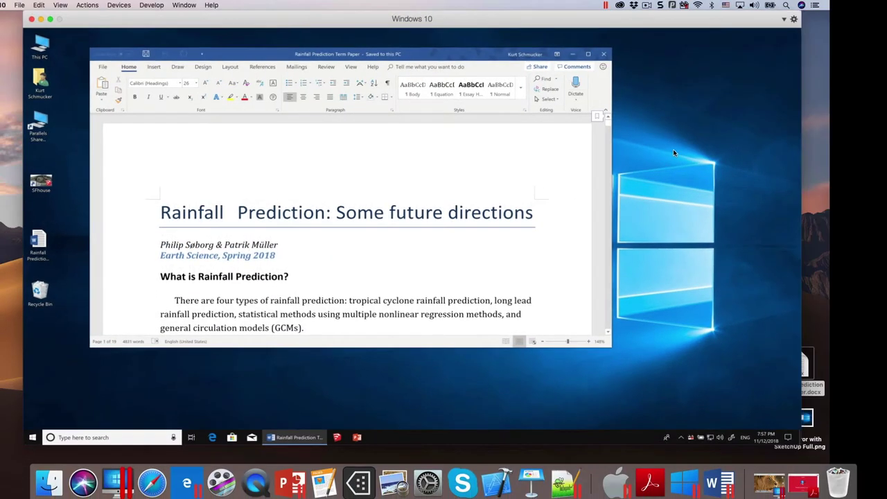
# Switch the Windows 10 virtual machine to Coherence mode and reposition the Word window on the Mac desktop
pyautogui.click(60, 20)
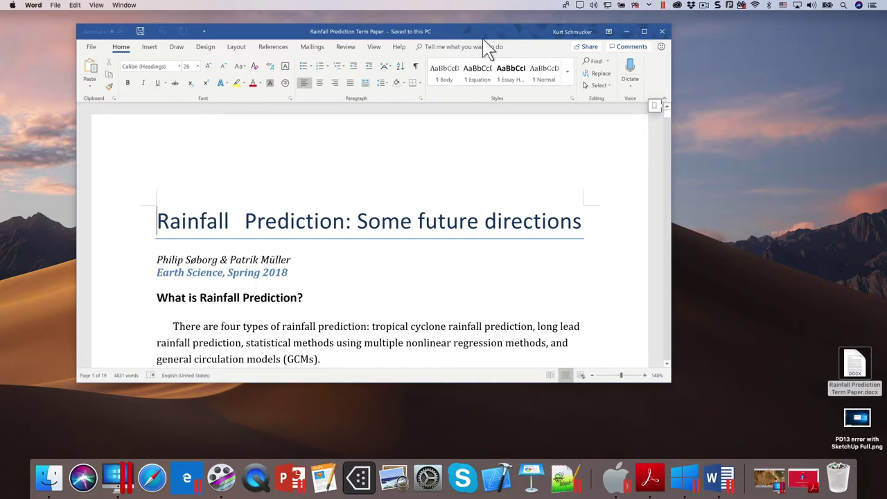
pyautogui.moveTo(484, 35); pyautogui.dragTo(452, 81)
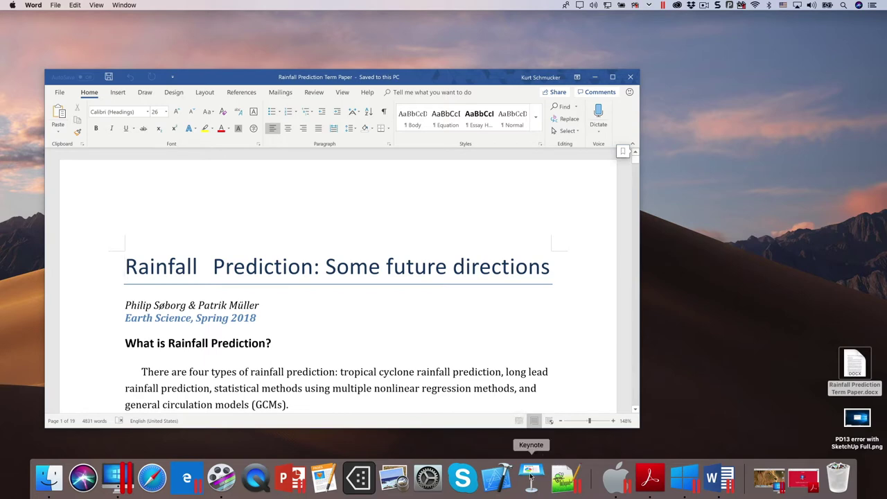
# Start Pages, open the recent document Real Estate Flyer and place its window up beside the Word document
pyautogui.click(326, 485)
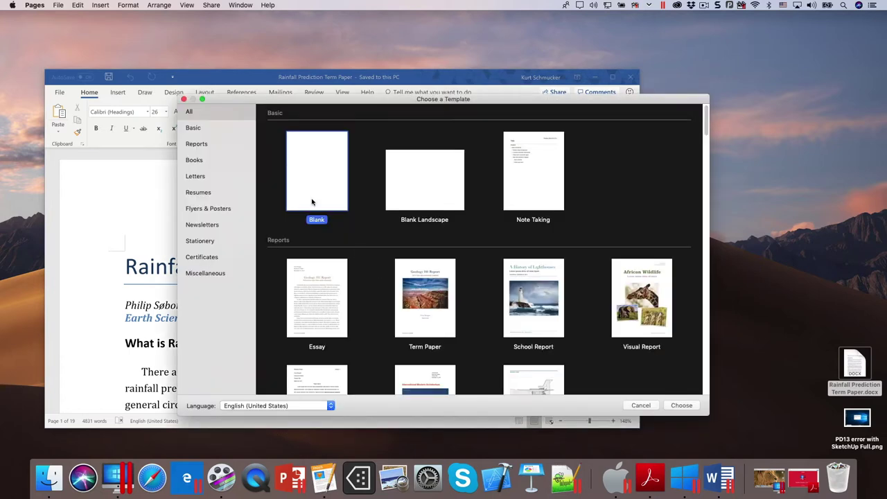
pyautogui.click(58, 4)
pyautogui.moveTo(109, 39)
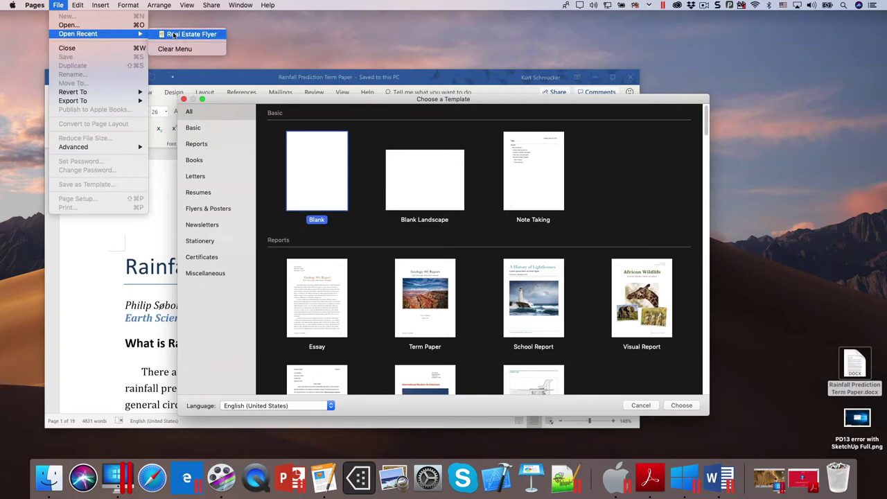
pyautogui.click(175, 34)
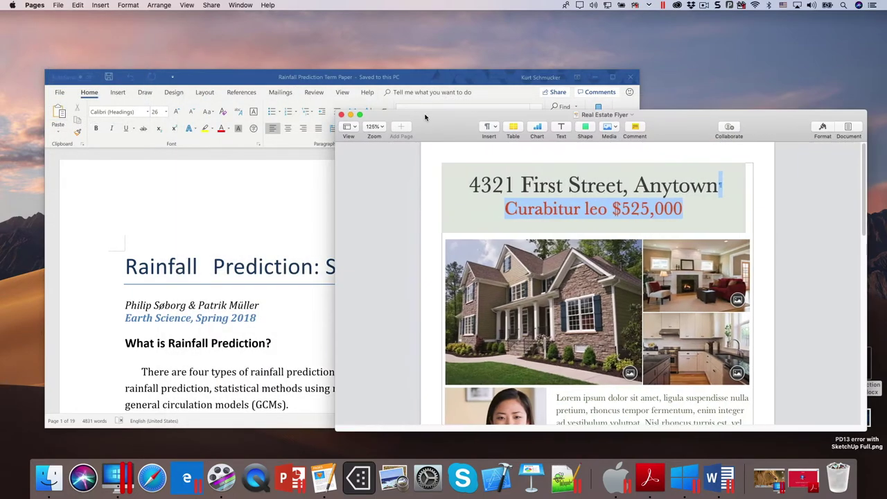
pyautogui.moveTo(425, 116); pyautogui.dragTo(447, 28)
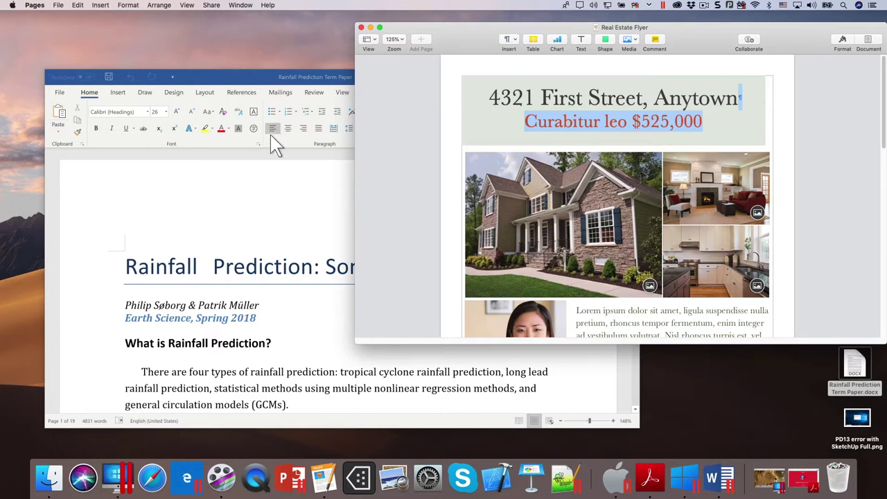
# Quit Pages and exit Coherence mode for the Windows 10 virtual machine
pyautogui.click(45, 5)
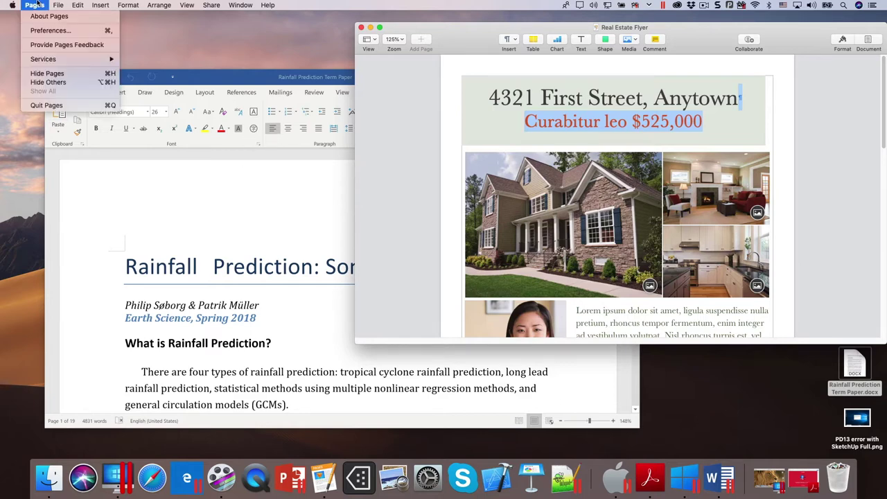
pyautogui.click(61, 108)
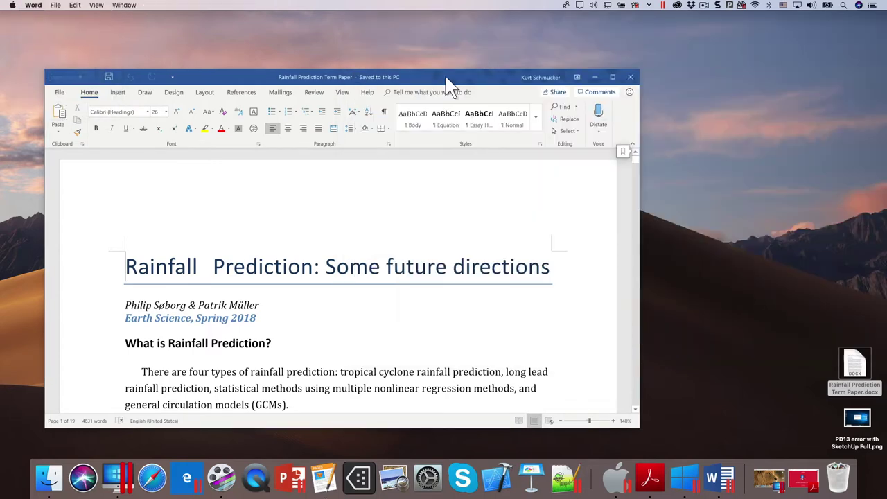
pyautogui.click(662, 5)
pyautogui.moveTo(672, 55)
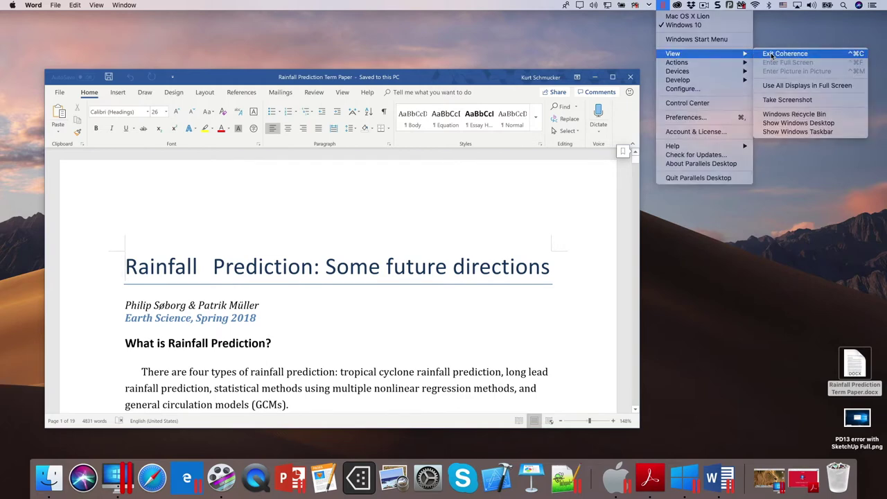
pyautogui.click(770, 54)
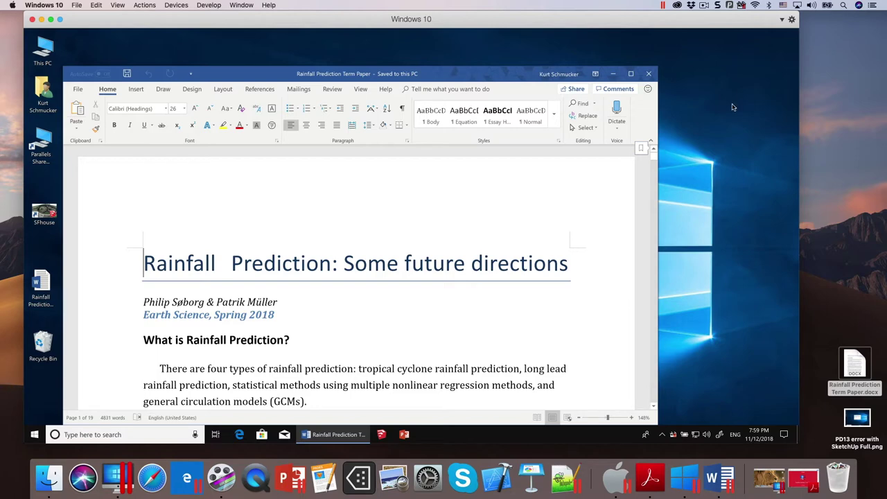
# Scroll down and back up through the opening section of the term paper in Word
pyautogui.click(384, 368)
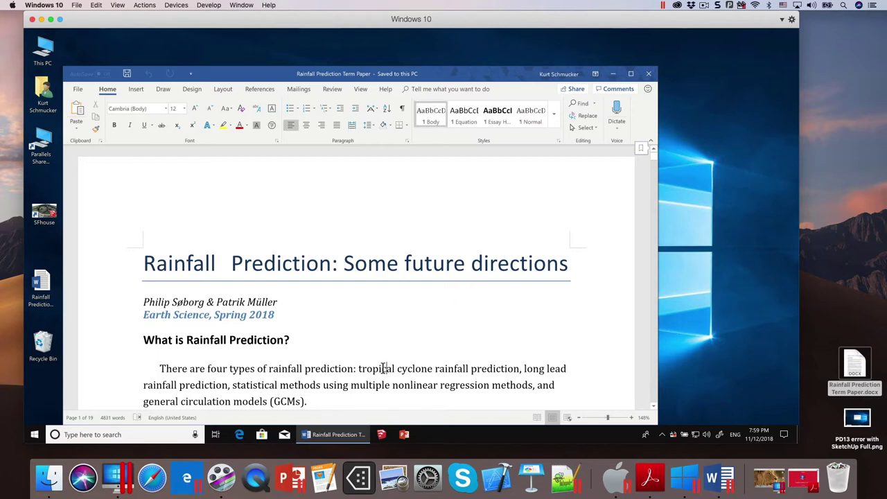
pyautogui.scroll(-2, 385, 368)
pyautogui.scroll(-5, 382, 368)
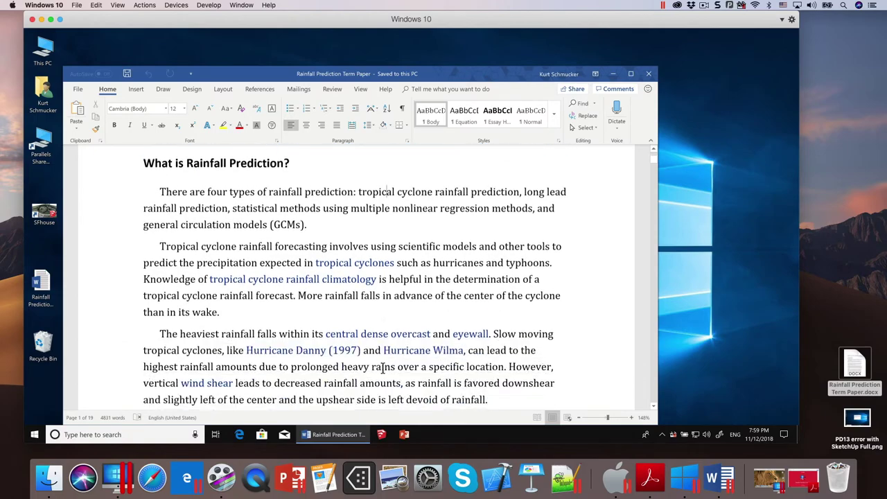
pyautogui.scroll(7, 382, 369)
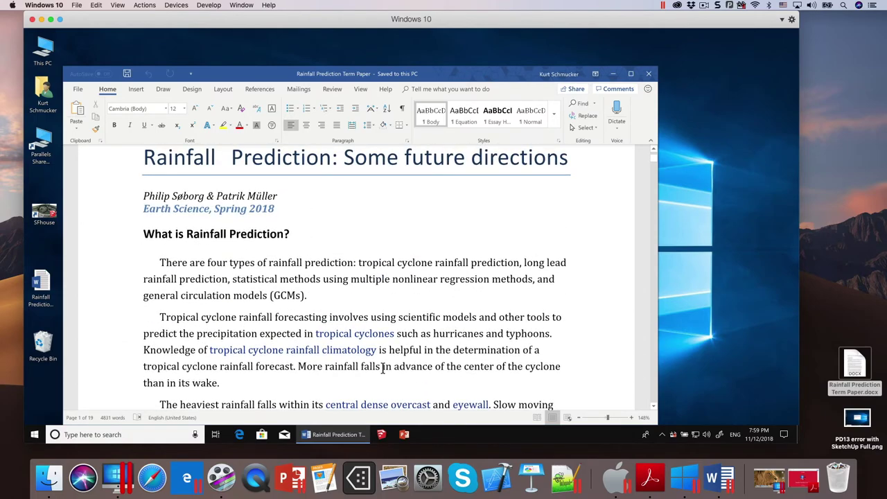
pyautogui.scroll(2, 383, 368)
pyautogui.scroll(-4, 382, 368)
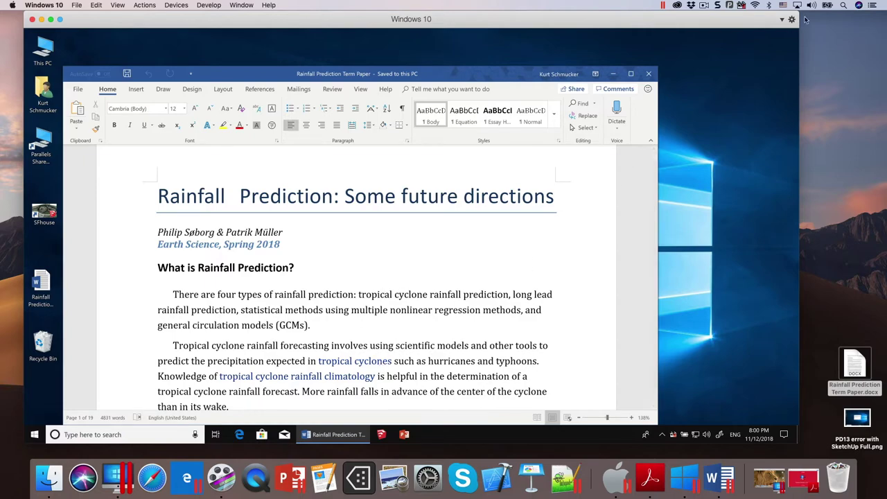
# Move the Windows 10 window aside, restore the minimized Mac OS X Lion virtual machine and position its window lower beside it
pyautogui.moveTo(762, 23); pyautogui.dragTo(566, 35)
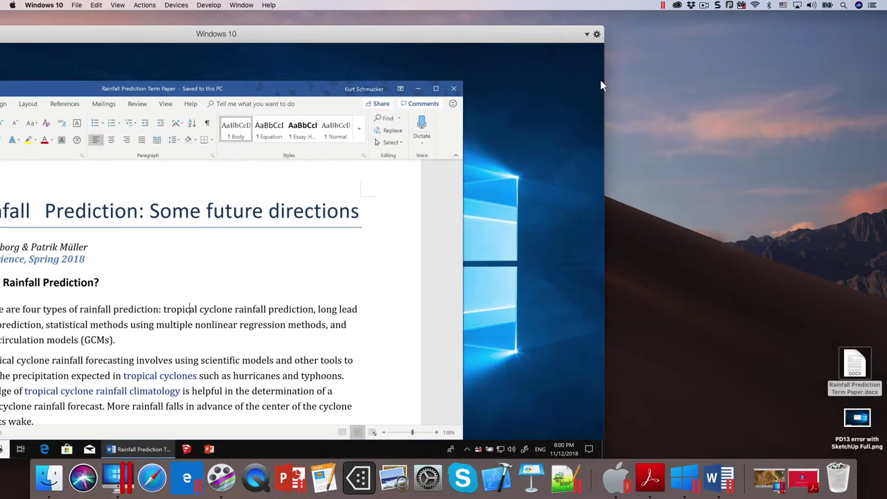
pyautogui.click(757, 477)
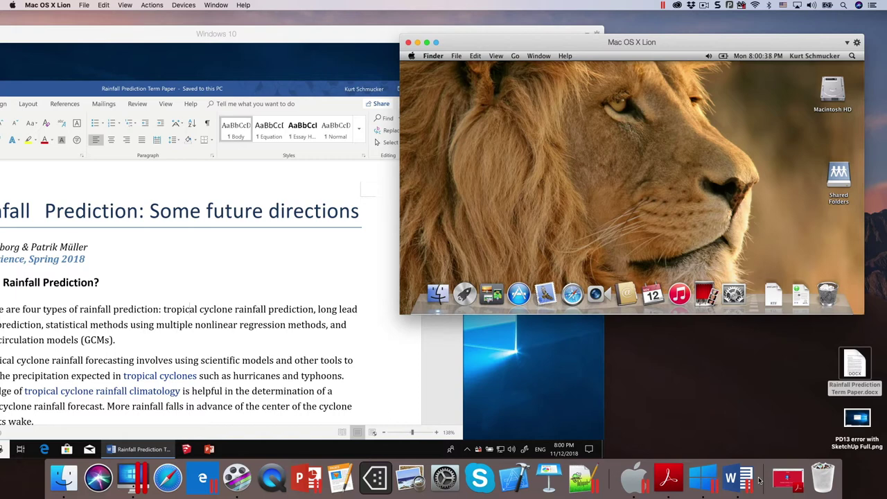
pyautogui.moveTo(742, 43); pyautogui.dragTo(739, 92)
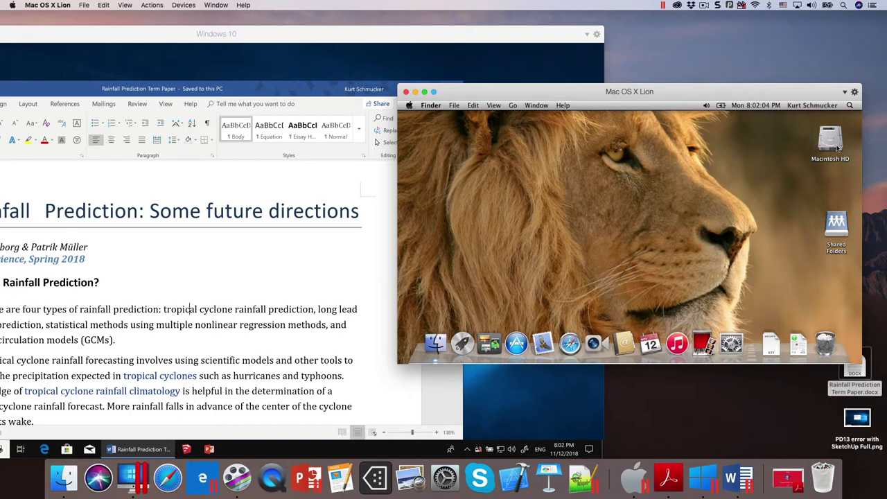
# Open the Parallels Desktop Control Center and look through the whole list of installed virtual machines
pyautogui.click(216, 5)
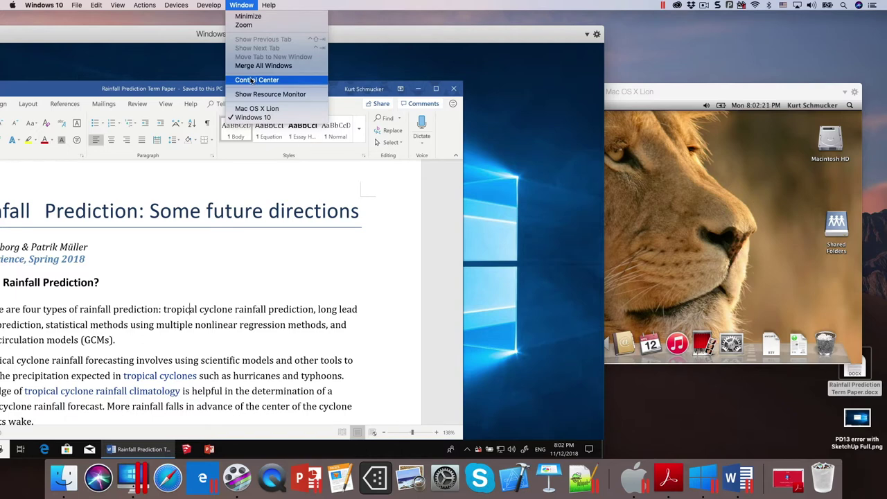
pyautogui.click(251, 79)
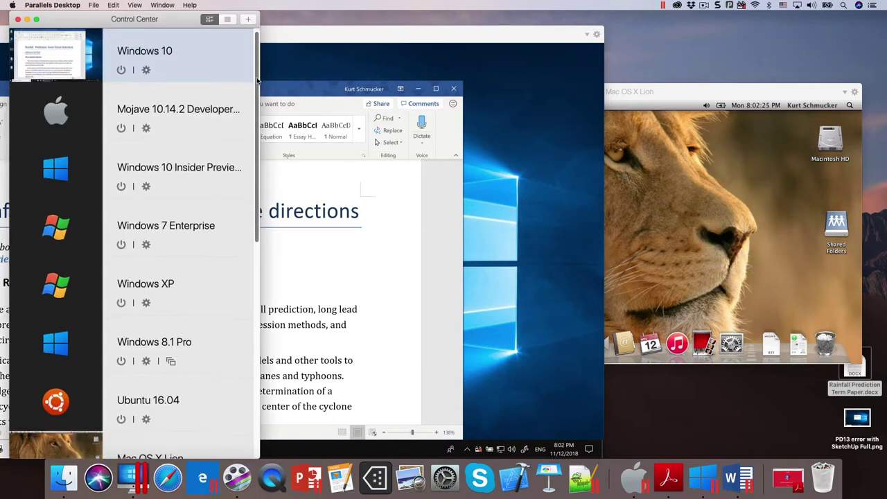
pyautogui.scroll(-3, 251, 90)
pyautogui.scroll(-10, 251, 97)
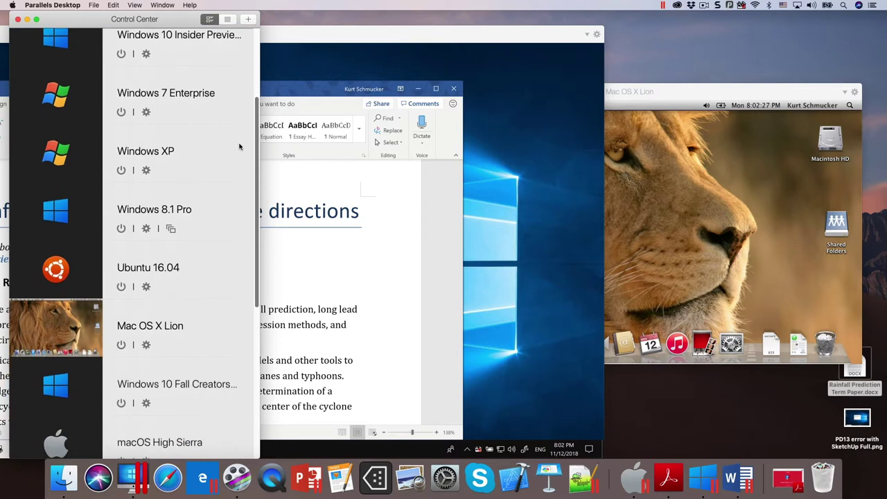
pyautogui.scroll(-8, 223, 249)
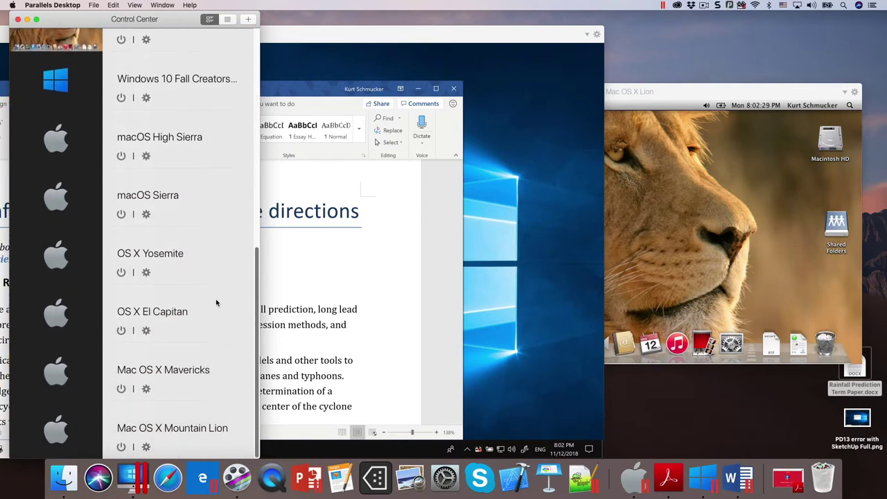
pyautogui.scroll(7, 207, 257)
pyautogui.scroll(12, 200, 202)
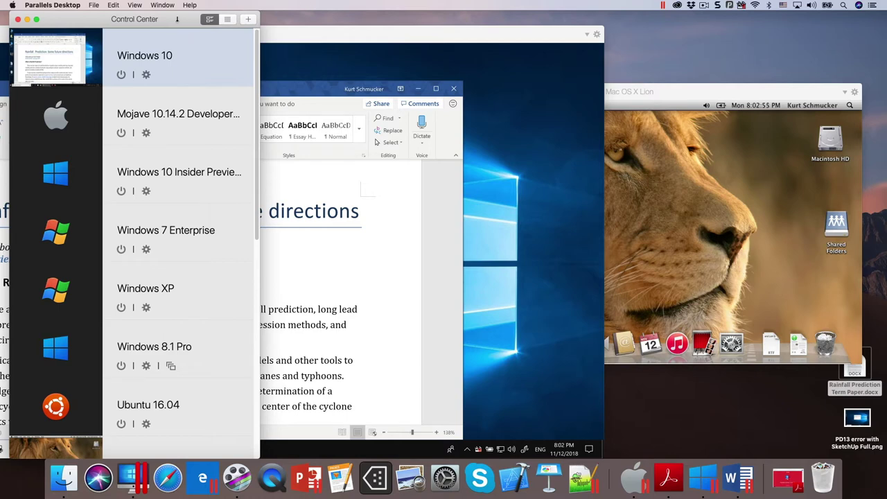
# Open the host Mac's system overview to examine its macOS version and hardware, and close it
pyautogui.click(11, 6)
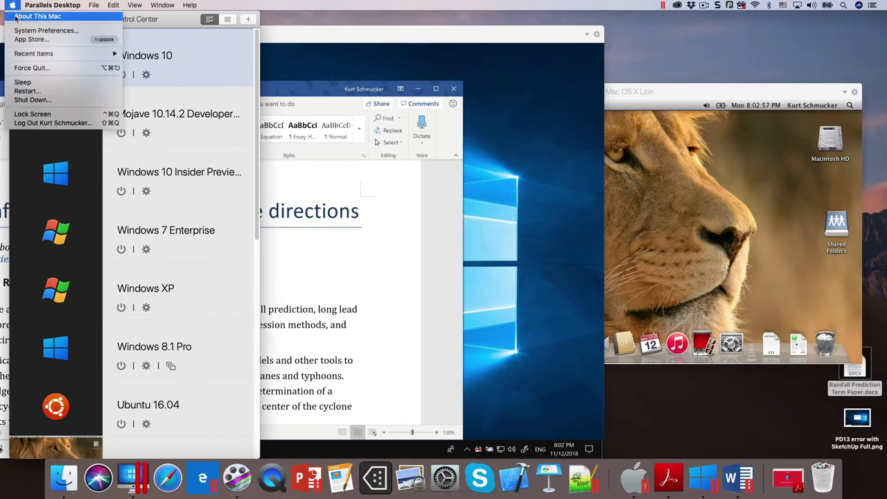
pyautogui.click(16, 18)
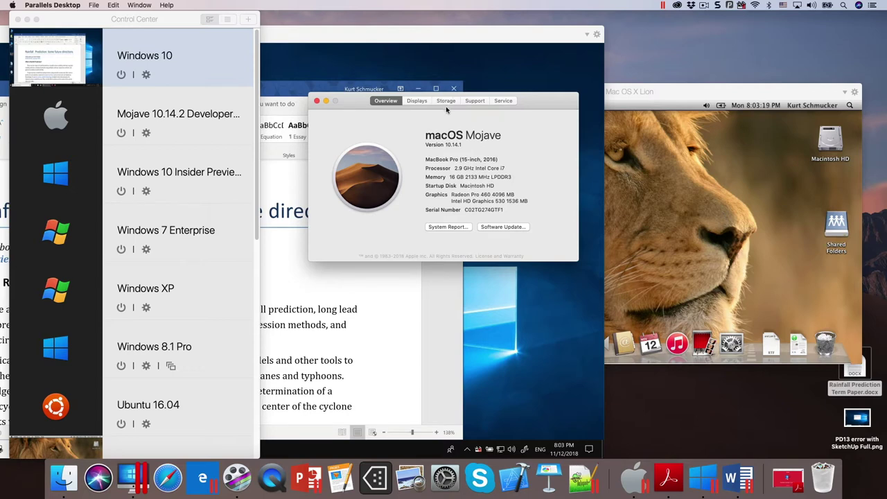
pyautogui.click(316, 102)
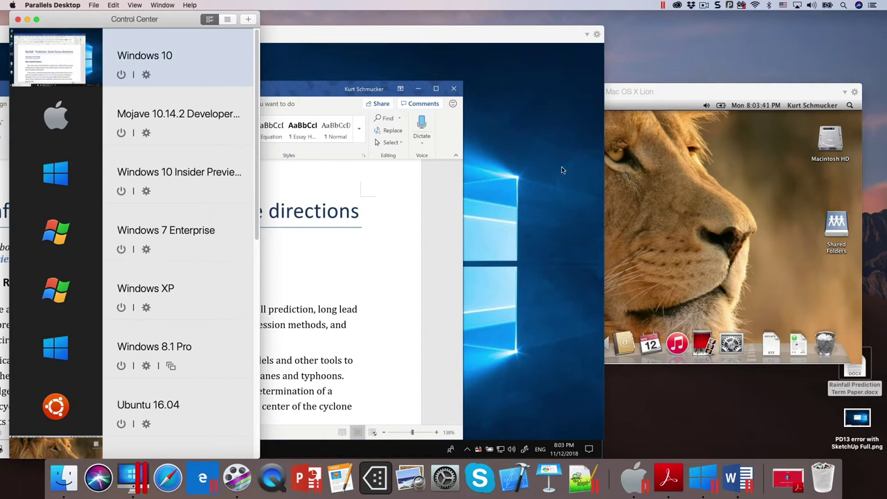
# Bring the Mac desktop, the Mac OS X Lion window, the Windows 10 window and the Lion window again to the front in turn
pyautogui.click(641, 42)
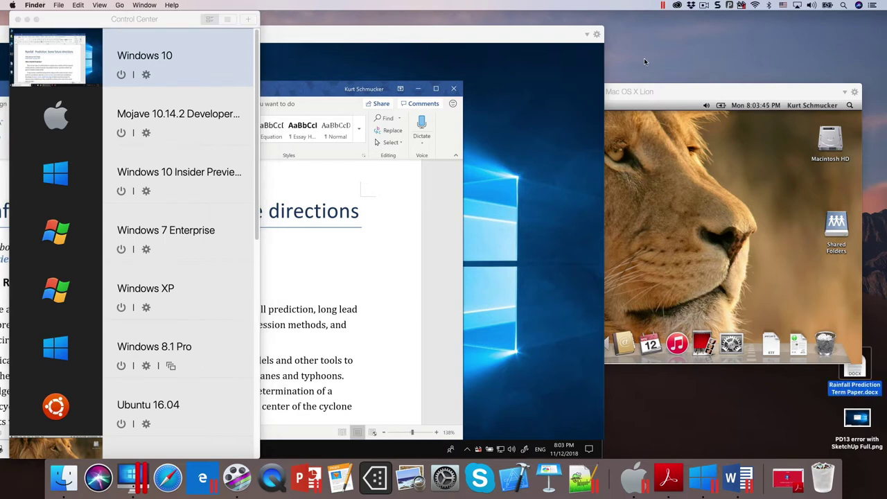
pyautogui.click(653, 92)
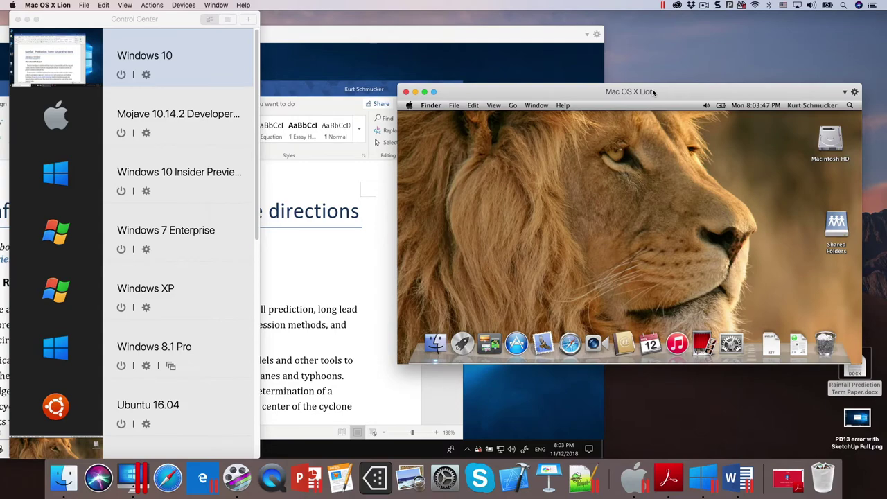
pyautogui.click(541, 38)
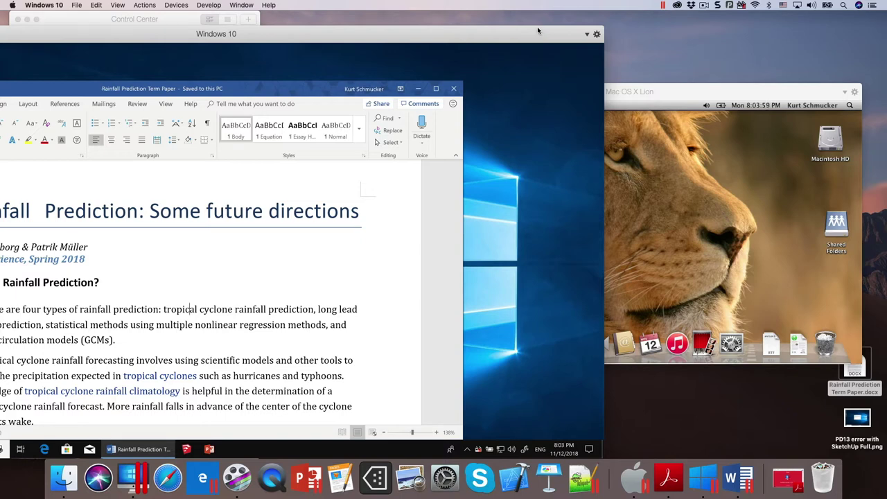
pyautogui.click(688, 92)
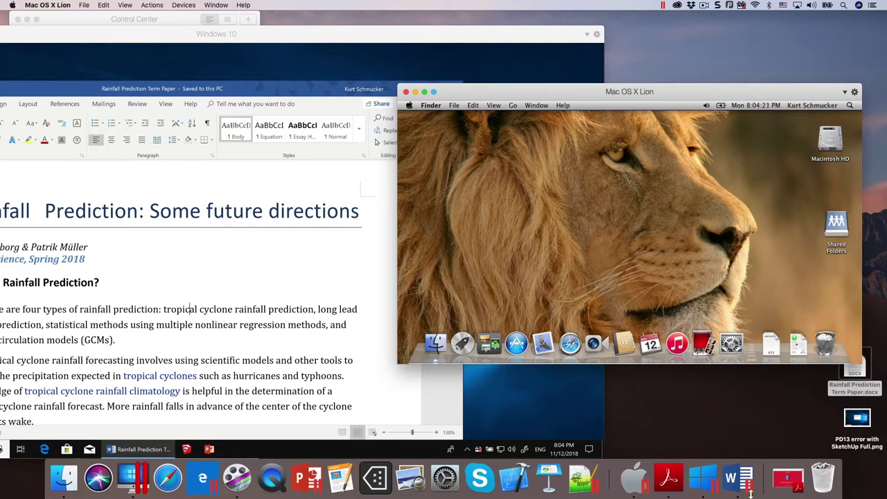
# Open the assistant for creating a new virtual machine from the Control Center and browse its free systems through to the last entry
pyautogui.click(160, 21)
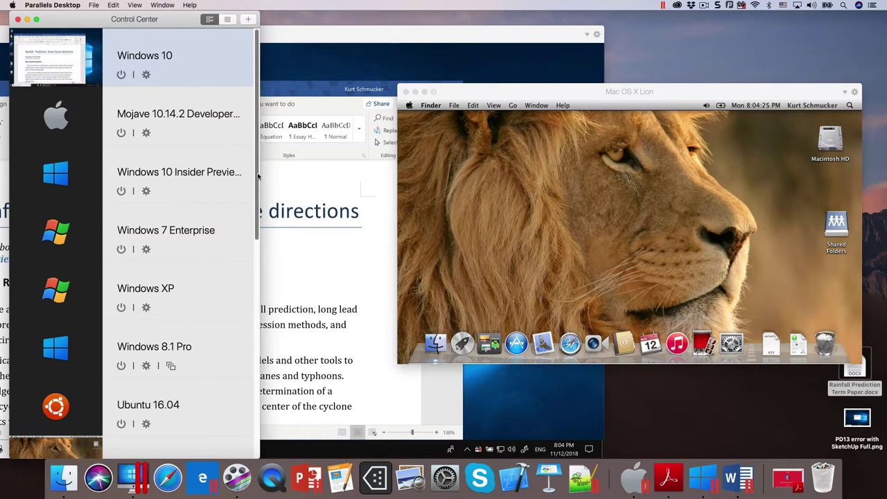
pyautogui.scroll(-6, 255, 187)
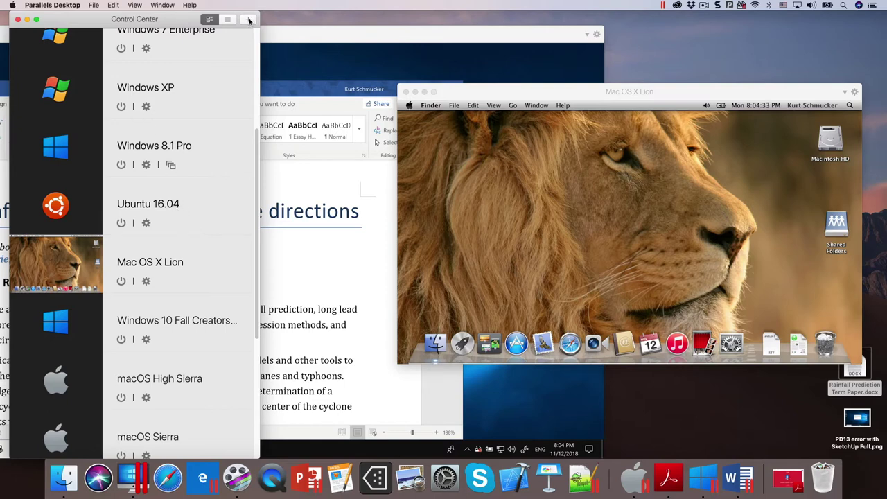
pyautogui.click(248, 21)
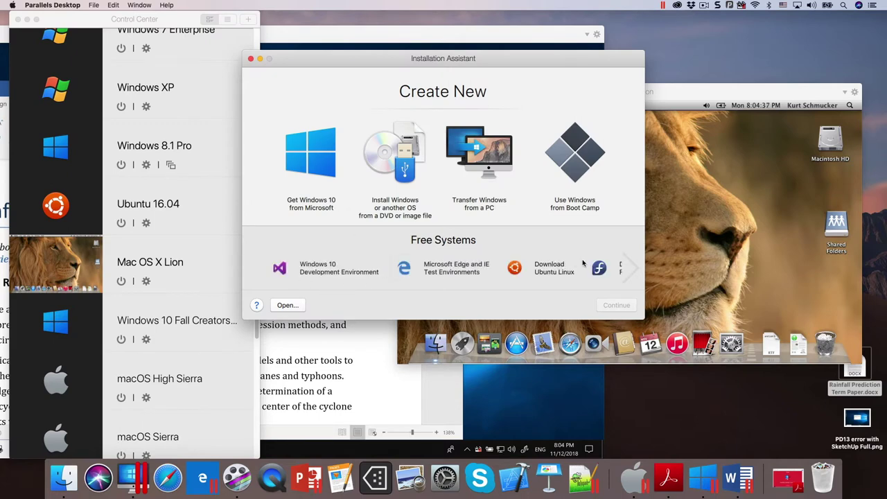
pyautogui.click(635, 269)
pyautogui.click(634, 269)
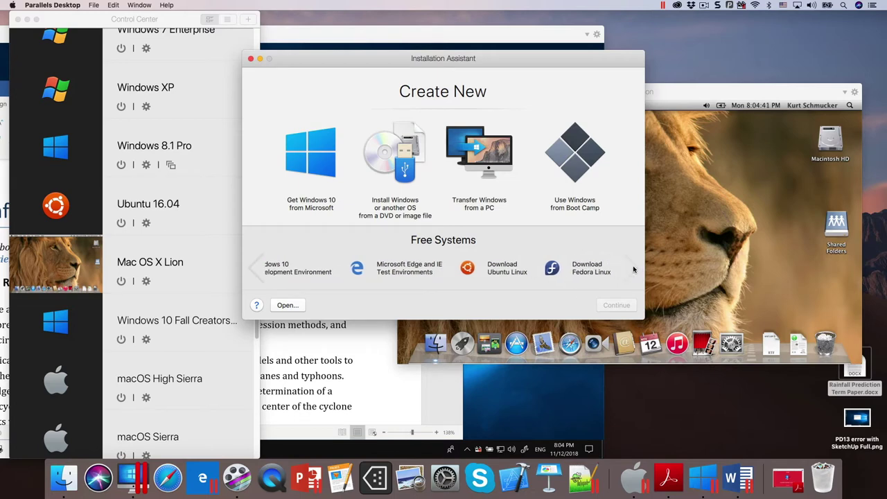
pyautogui.click(634, 269)
pyautogui.click(632, 269)
pyautogui.click(632, 269)
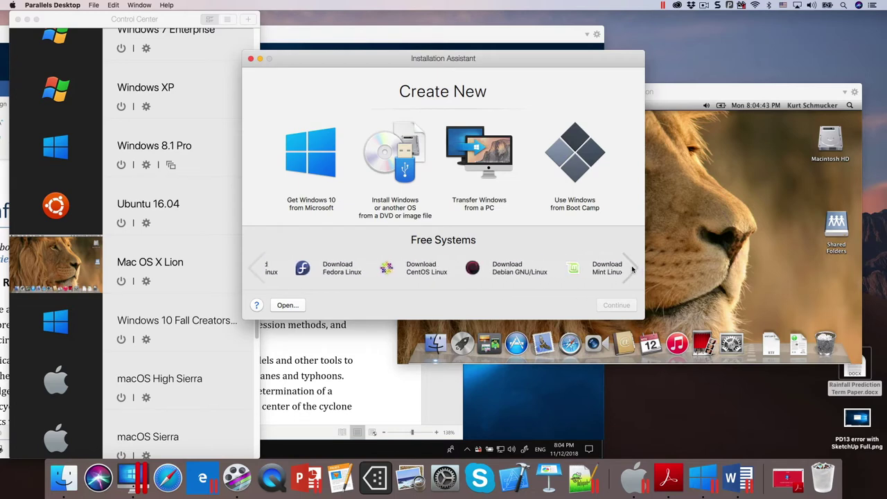
pyautogui.click(632, 269)
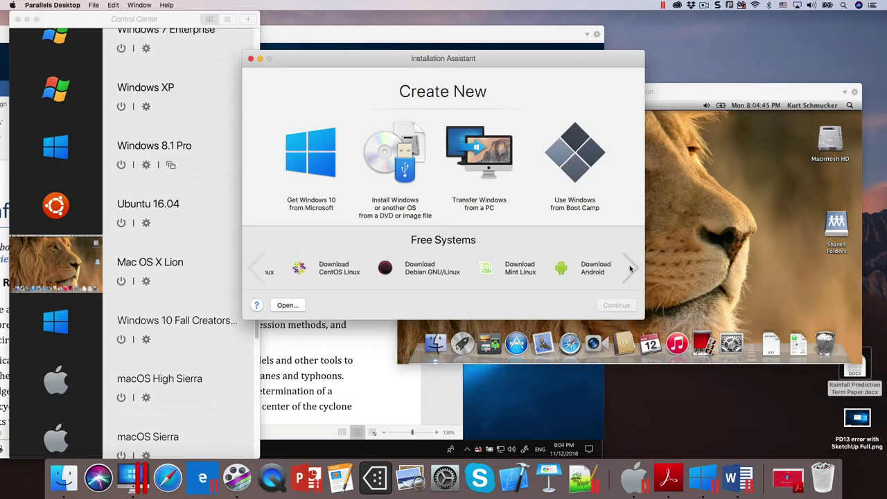
pyautogui.click(631, 269)
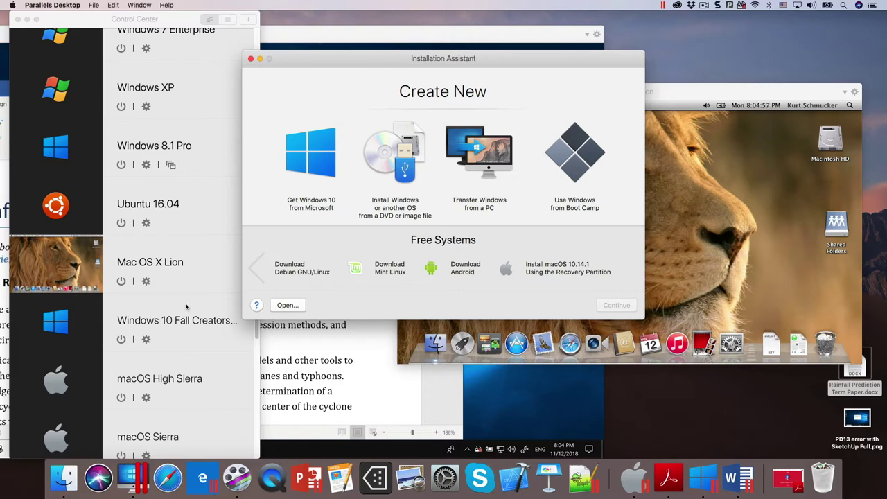
# Browse the free systems back to the first entry and forward again to Download Android, and close the Installation Assistant
pyautogui.click(252, 268)
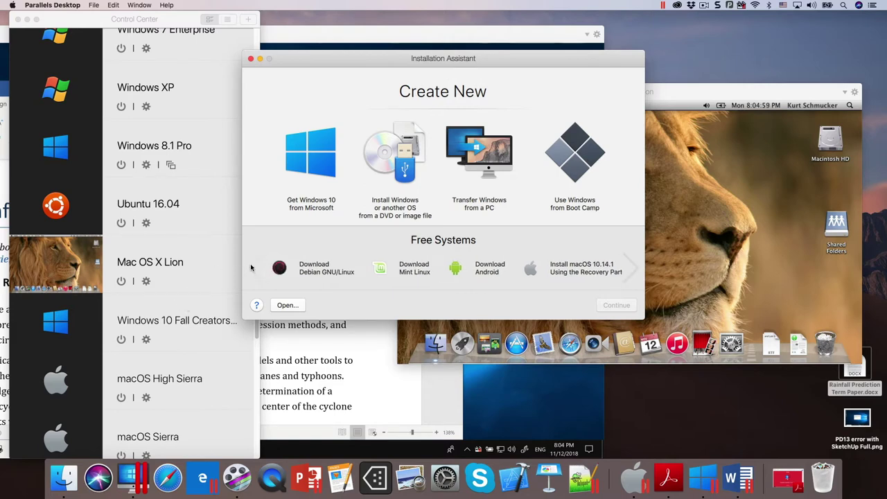
pyautogui.click(252, 268)
pyautogui.click(252, 268)
pyautogui.click(252, 268)
pyautogui.click(252, 267)
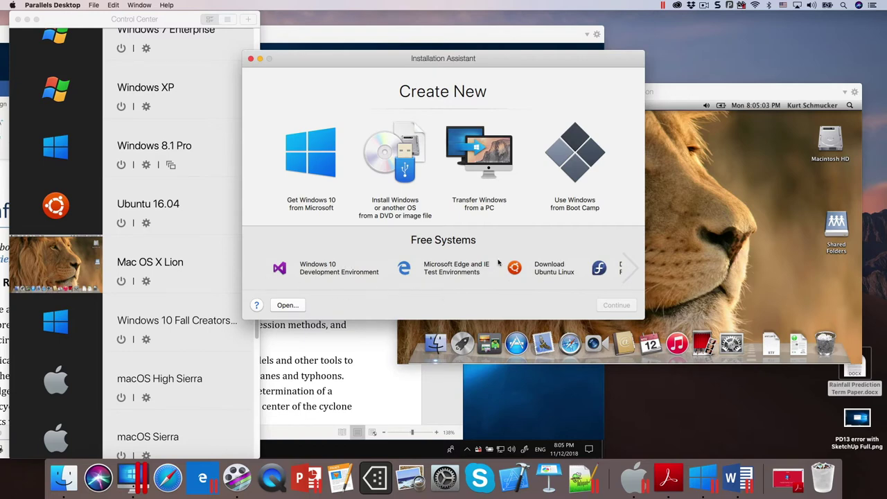
pyautogui.click(635, 272)
pyautogui.click(634, 272)
pyautogui.click(633, 272)
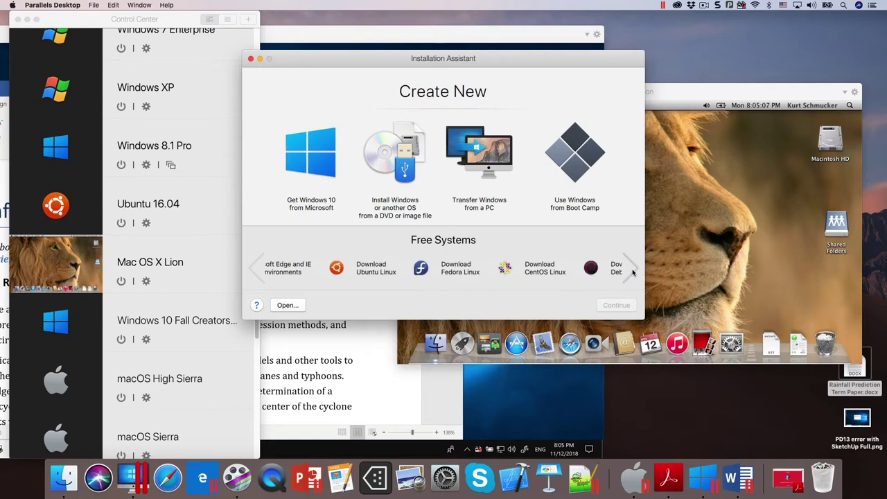
pyautogui.click(632, 272)
pyautogui.click(632, 273)
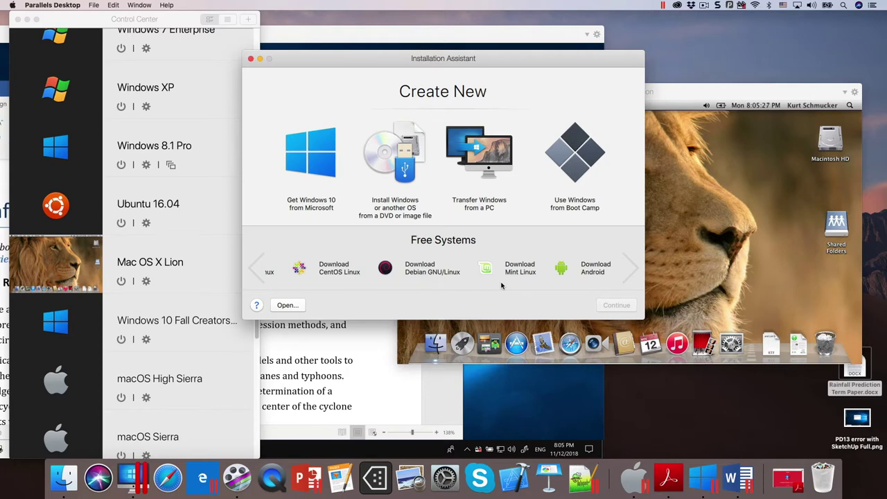
pyautogui.click(250, 58)
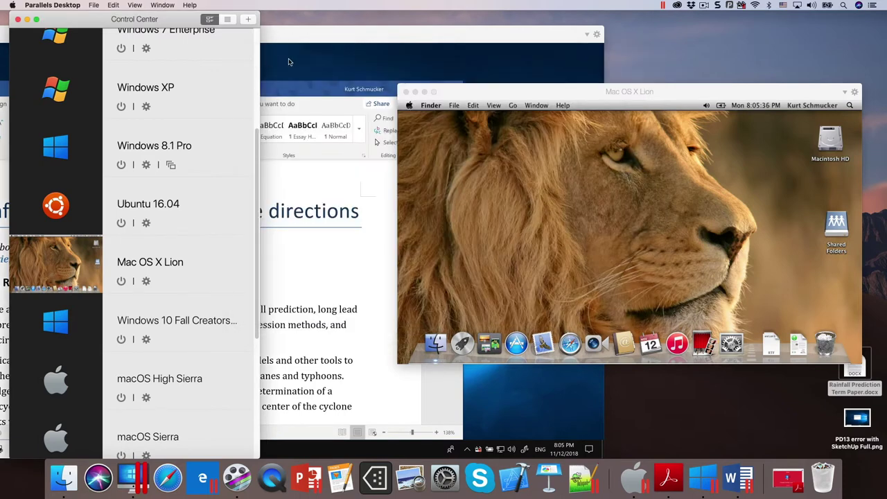
# Close the Control Center and shut down the Mac OS X Lion guest system from its own desktop
pyautogui.click(17, 21)
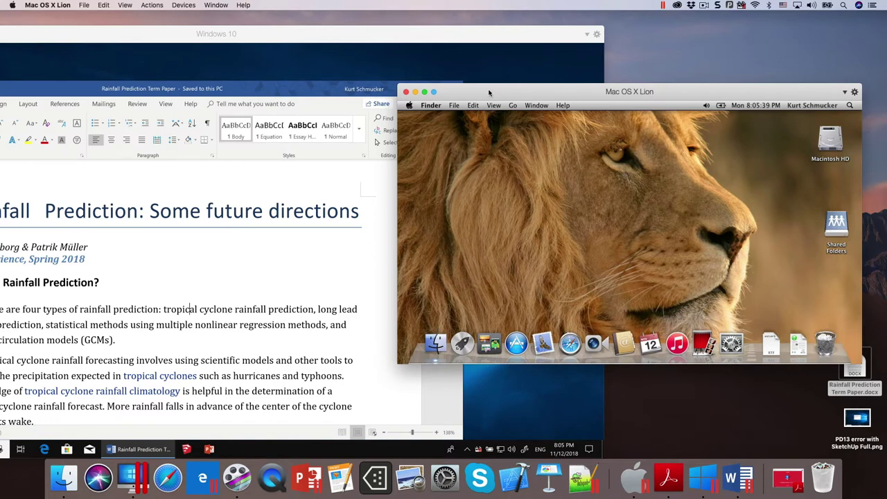
pyautogui.click(409, 105)
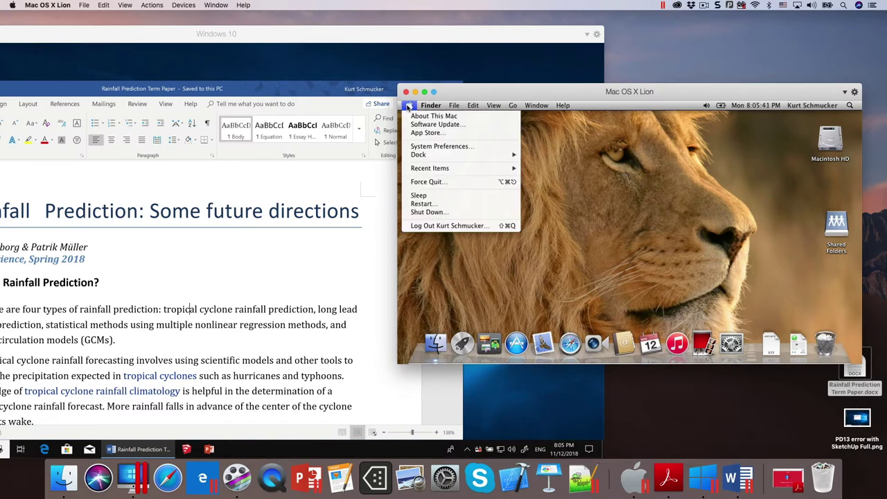
pyautogui.click(446, 212)
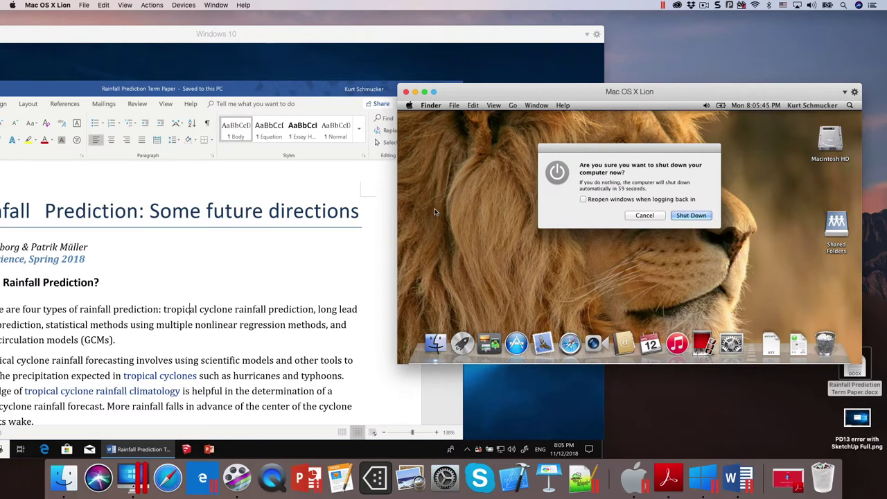
pyautogui.click(693, 215)
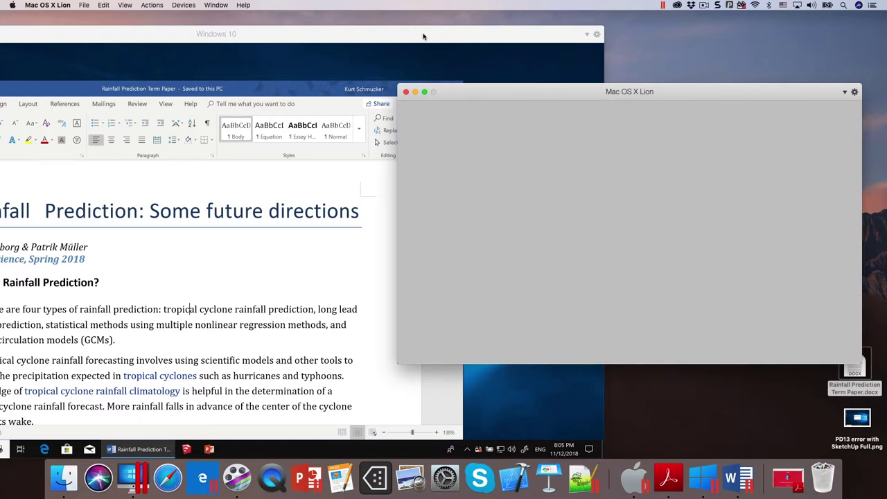
# Move the Windows 10 window fully onto the screen and close the window of the stopped Mac OS X Lion virtual machine
pyautogui.moveTo(424, 36); pyautogui.dragTo(599, 28)
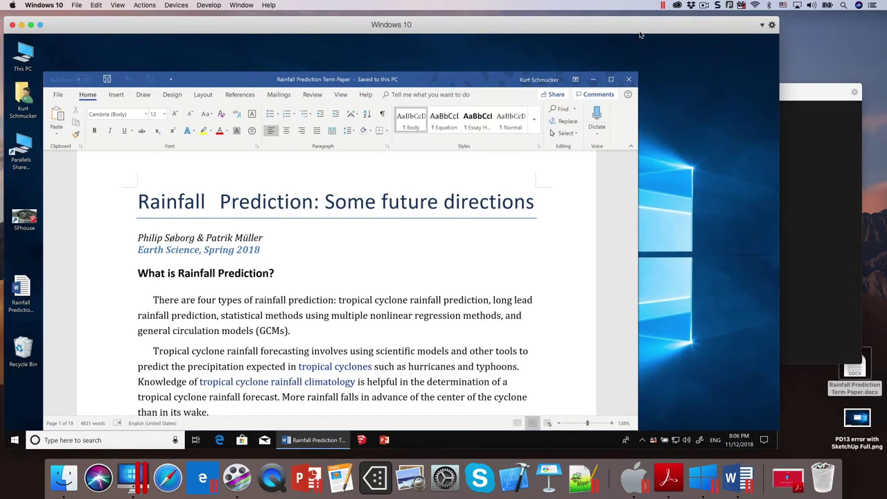
pyautogui.click(804, 97)
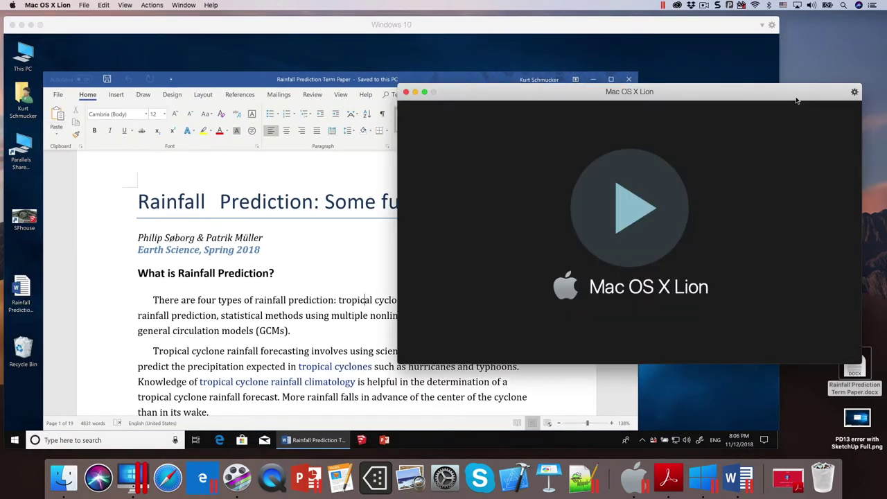
pyautogui.click(405, 93)
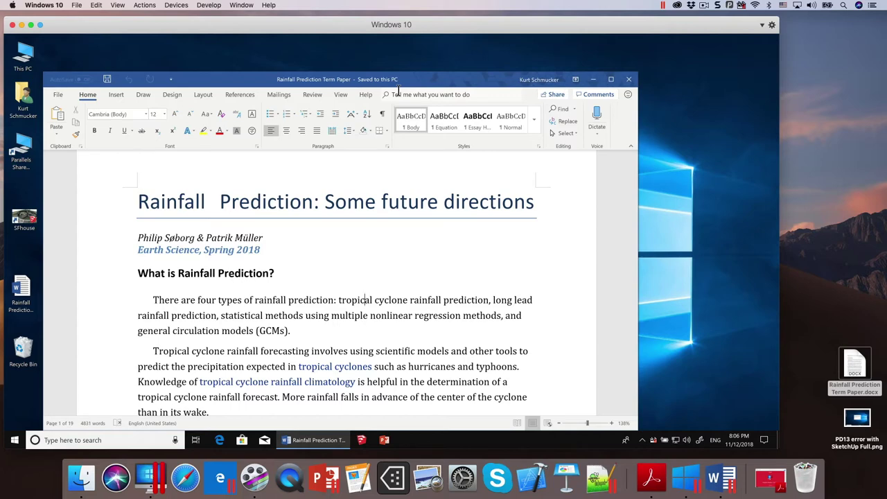
# Close the term paper in Word and reopen it from the Windows 10 desktop, moving the Word window slightly up and to the right
pyautogui.click(629, 79)
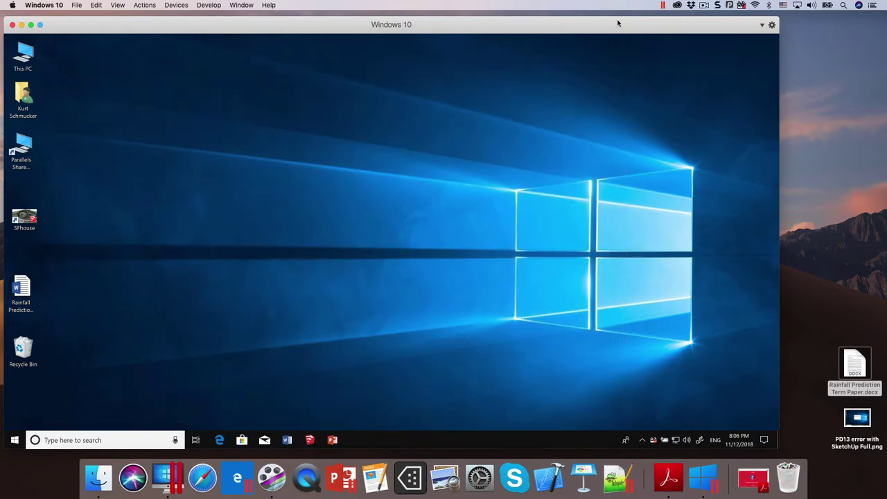
pyautogui.moveTo(619, 24); pyautogui.dragTo(631, 25)
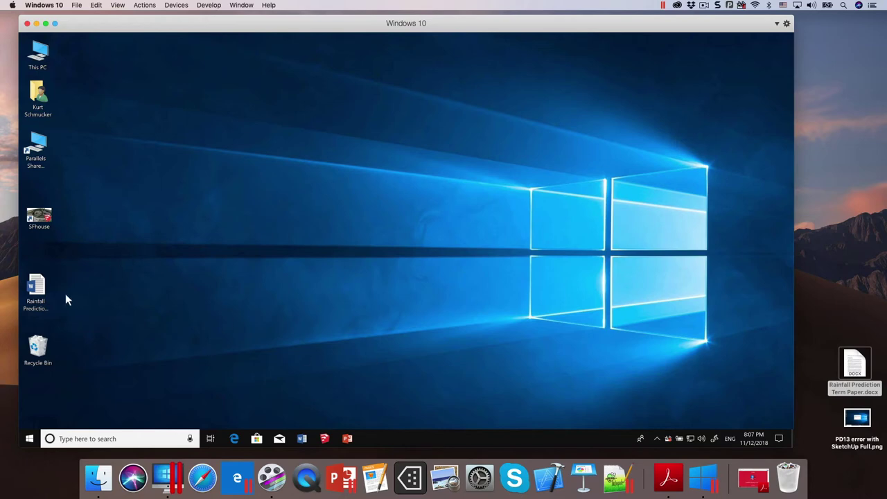
pyautogui.doubleClick(38, 288)
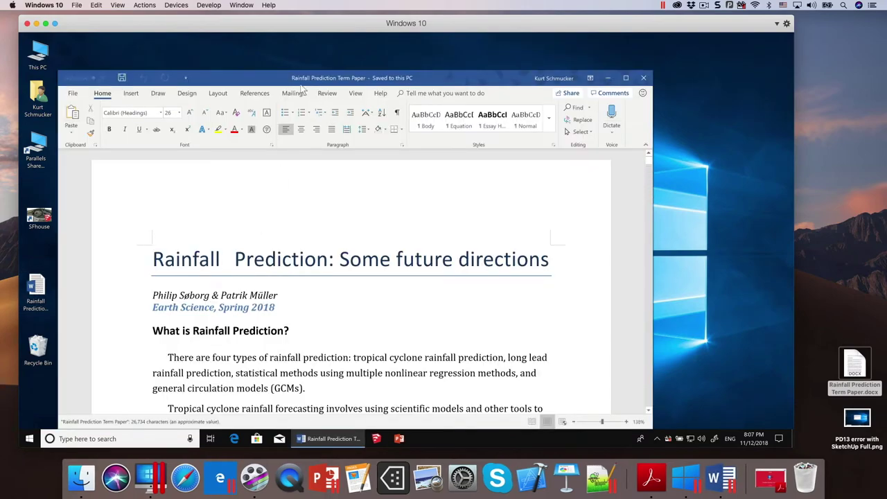
pyautogui.moveTo(278, 79); pyautogui.dragTo(321, 53)
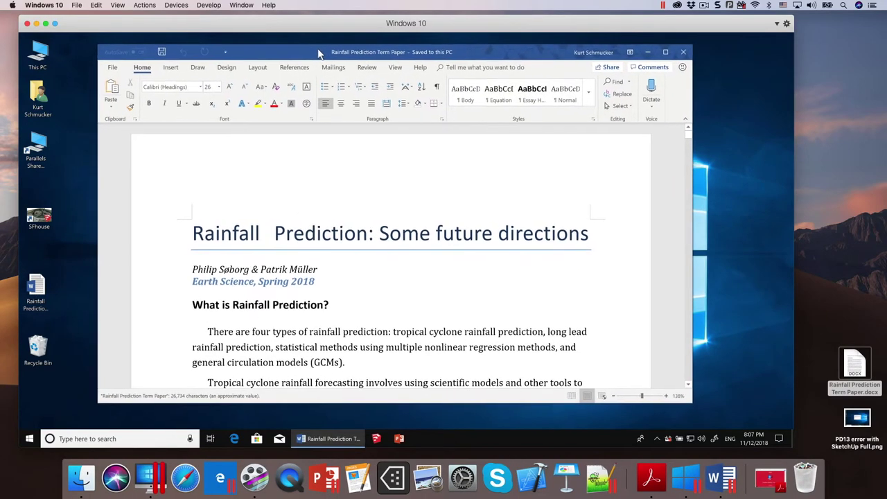
# Choose the purple pen for inking in the term paper and check its thickness, color and effect options
pyautogui.click(200, 69)
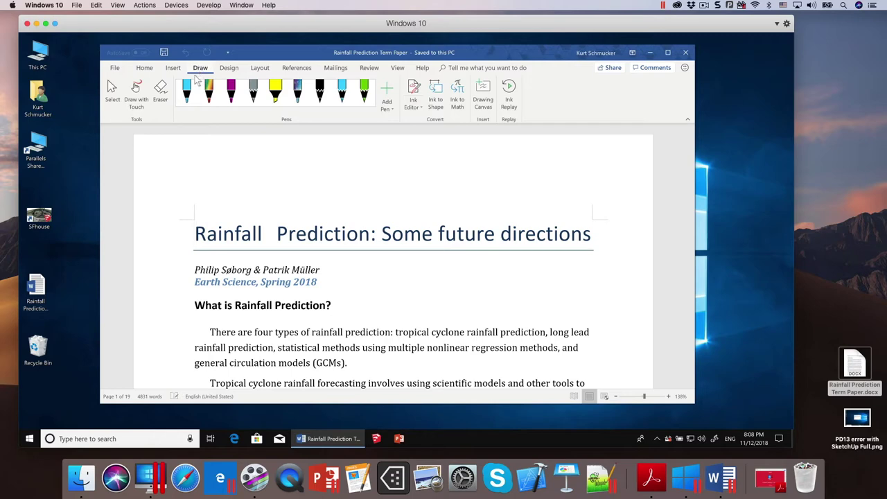
pyautogui.click(232, 85)
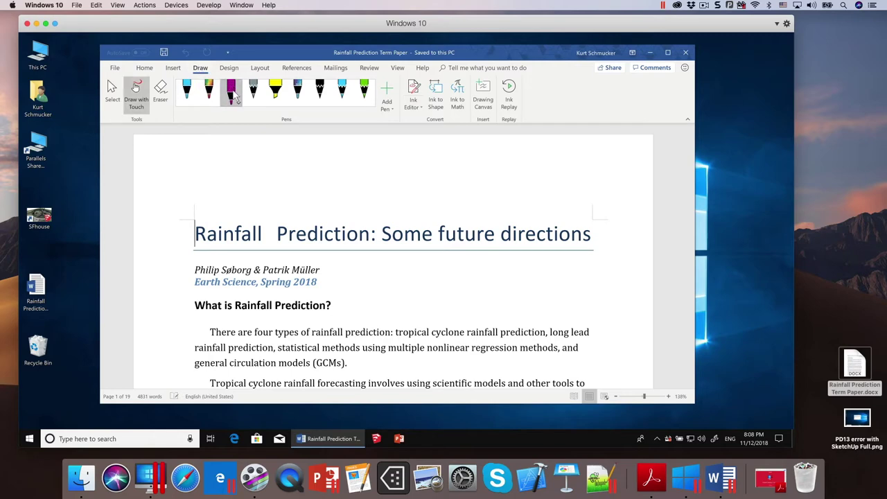
pyautogui.click(236, 99)
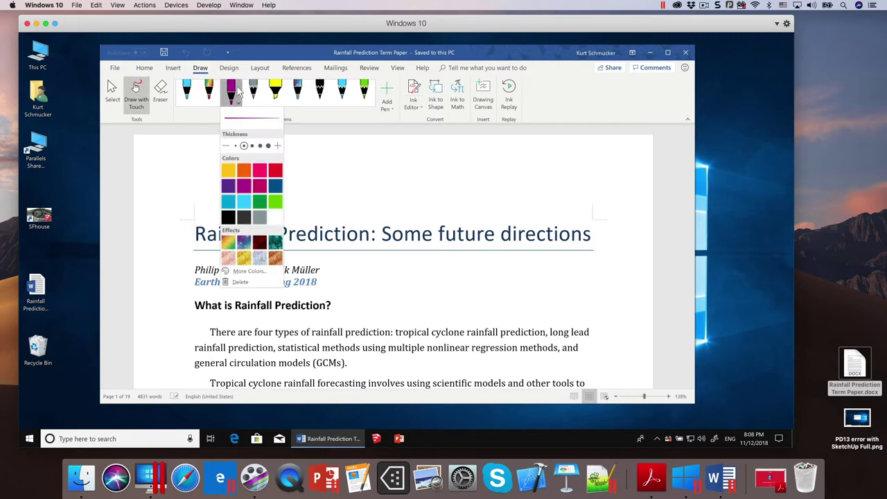
pyautogui.click(234, 89)
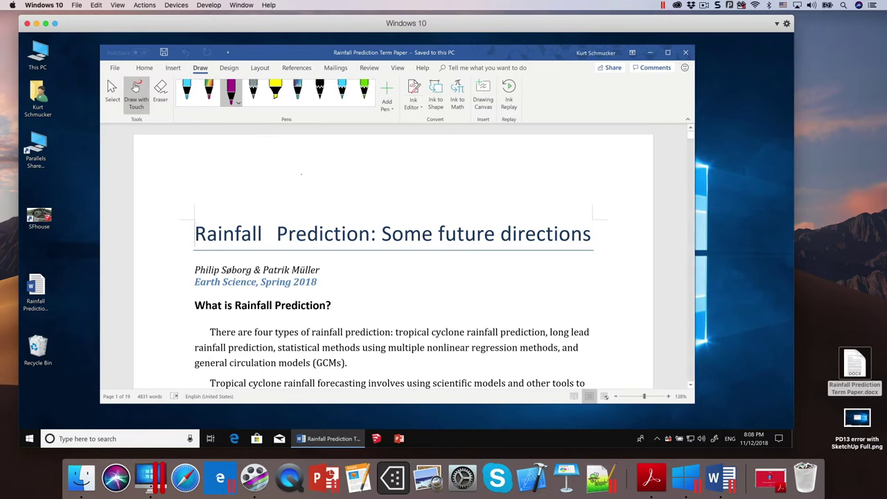
# Display the ink gesture help beside the term paper and widen the Word window so the whole title fits next to it
pyautogui.click(419, 109)
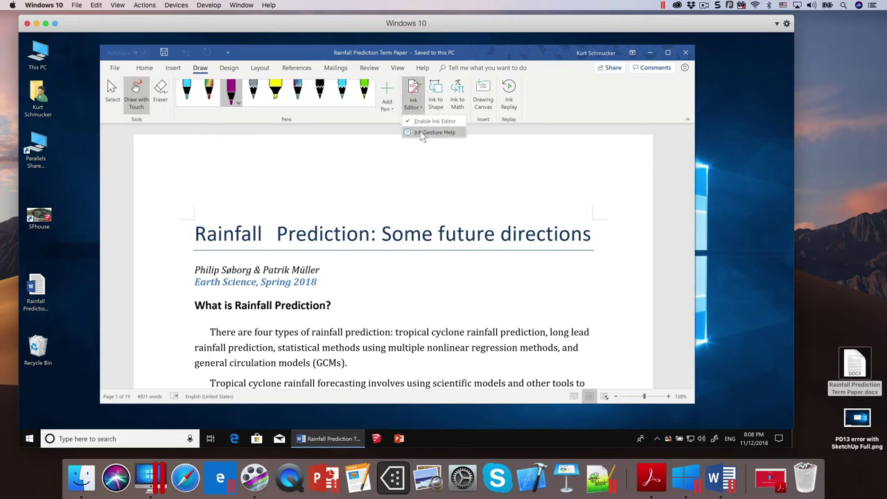
pyautogui.click(419, 131)
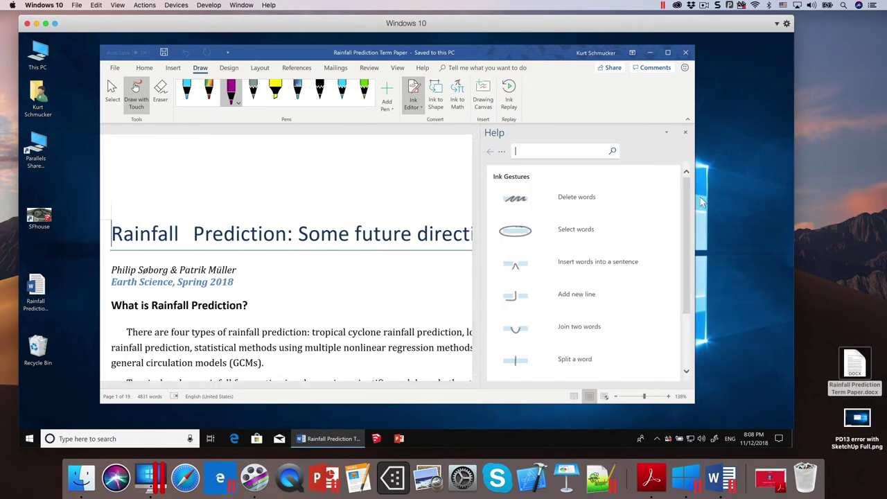
pyautogui.moveTo(698, 198); pyautogui.dragTo(768, 198)
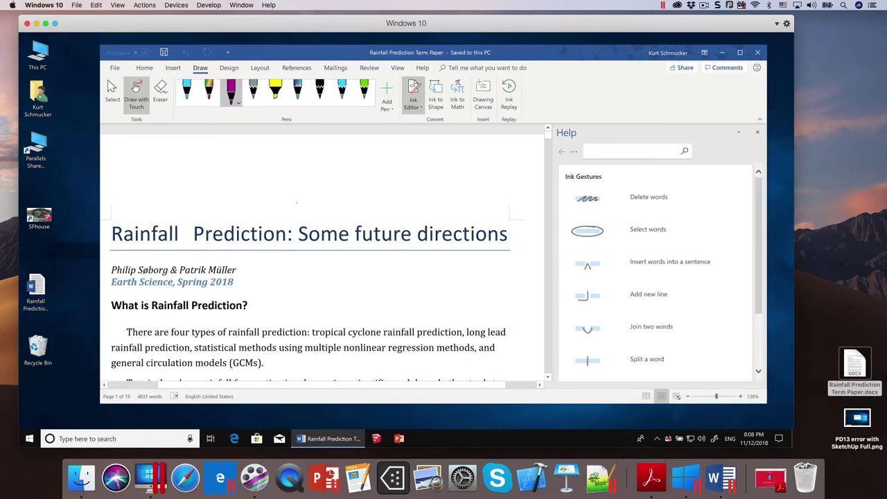
# Edit the title with ink gestures: break the line before "Some", select "directions", and join "Rainfall" with "Prediction:"
pyautogui.moveTo(300, 216)
pyautogui.mouseDown()
pyautogui.moveTo(303, 254)
pyautogui.moveTo(266, 257)
pyautogui.mouseUp()
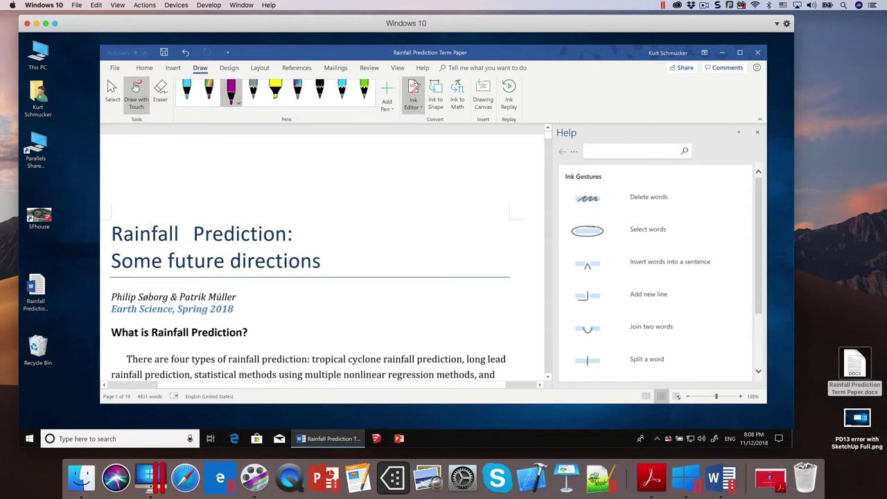
pyautogui.moveTo(272, 255)
pyautogui.mouseDown()
pyautogui.moveTo(225, 267)
pyautogui.moveTo(253, 274)
pyautogui.moveTo(310, 262)
pyautogui.moveTo(274, 269)
pyautogui.mouseUp()
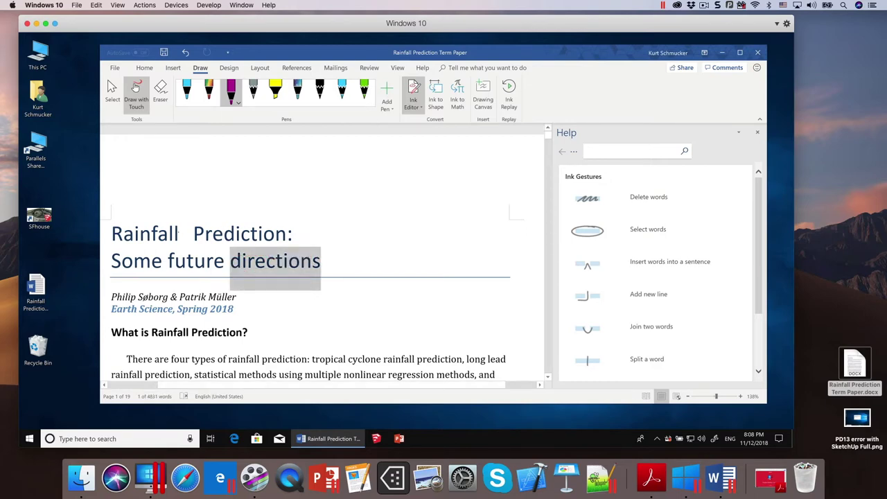
pyautogui.moveTo(179, 235)
pyautogui.mouseDown()
pyautogui.moveTo(183, 247)
pyautogui.moveTo(196, 235)
pyautogui.mouseUp()
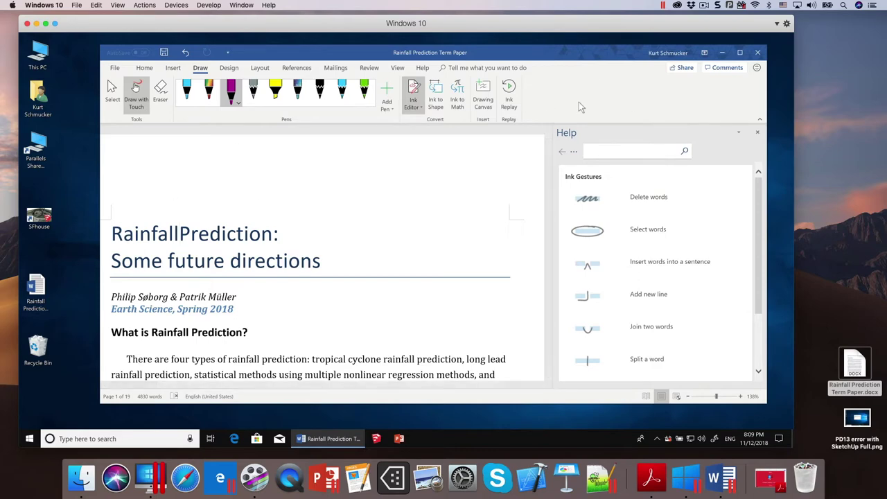
# Close the term paper in Word without saving the changes
pyautogui.click(757, 53)
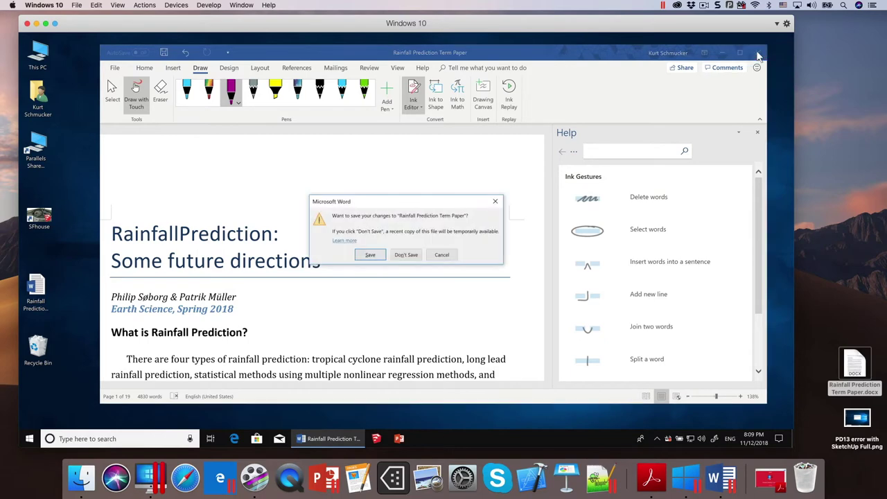
pyautogui.click(408, 255)
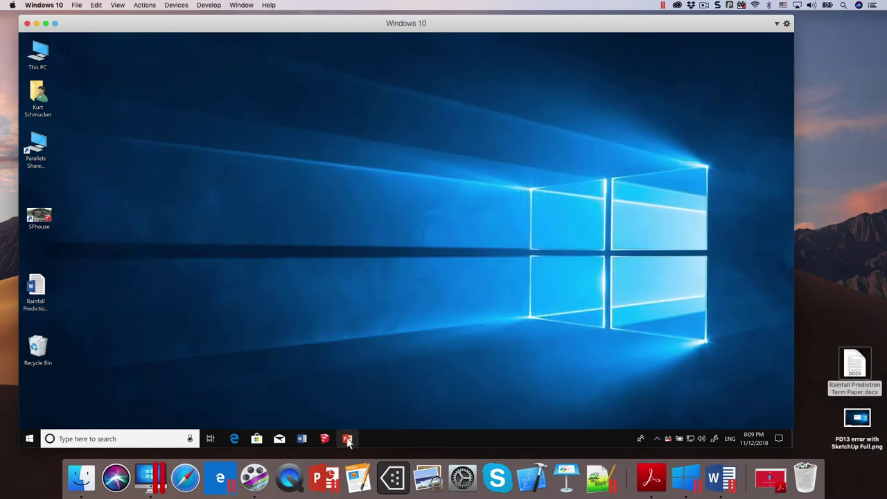
# Start PowerPoint in the Windows 10 machine and create a blank presentation, giving its first slide the Blank layout
pyautogui.click(347, 439)
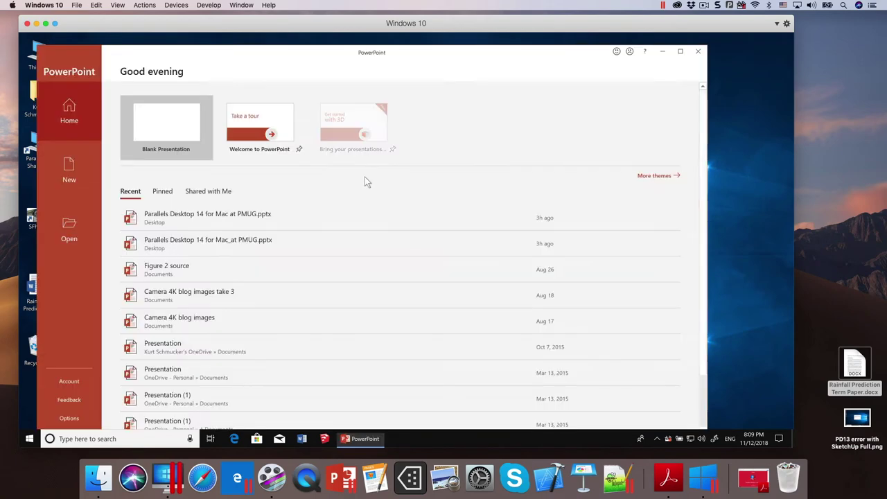
pyautogui.click(169, 127)
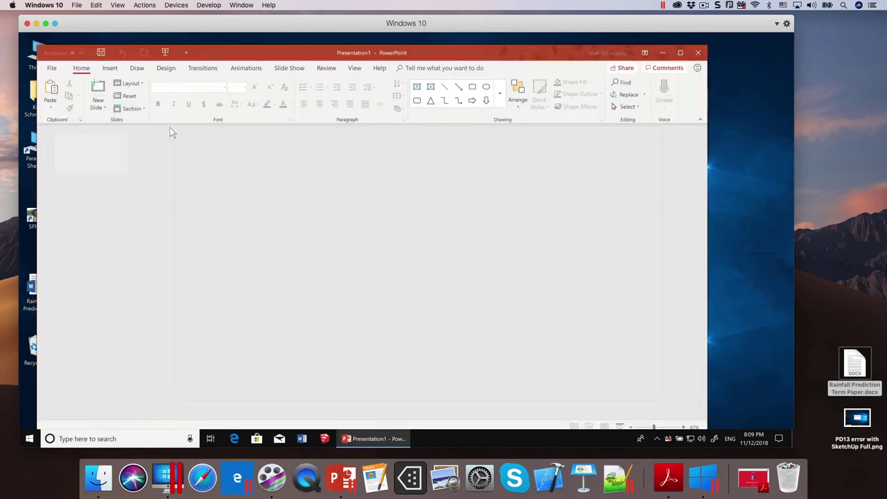
pyautogui.click(130, 84)
pyautogui.click(138, 202)
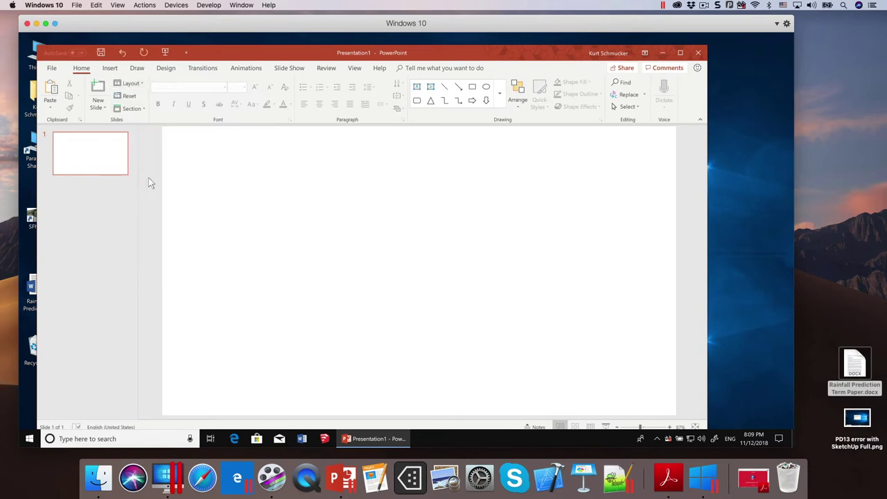
# Turn on Ink to Shape and draw a circle, a square beside it and another square below it with the purple pen
pyautogui.click(138, 69)
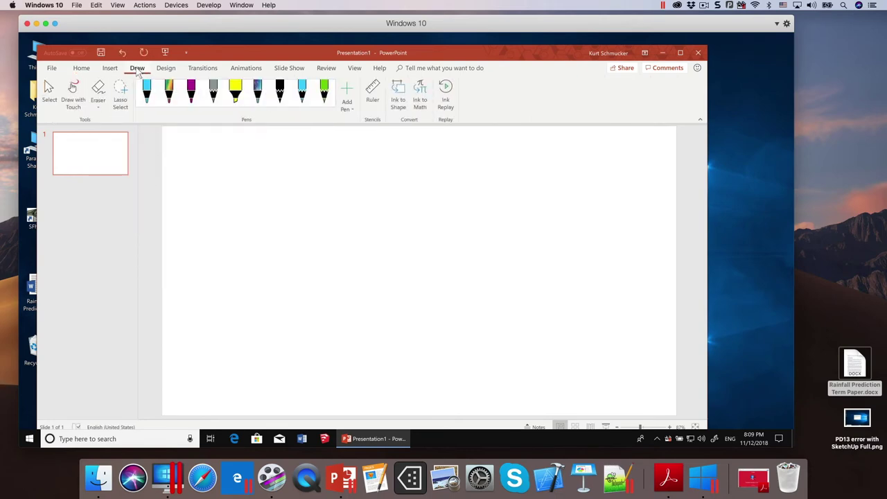
pyautogui.click(192, 88)
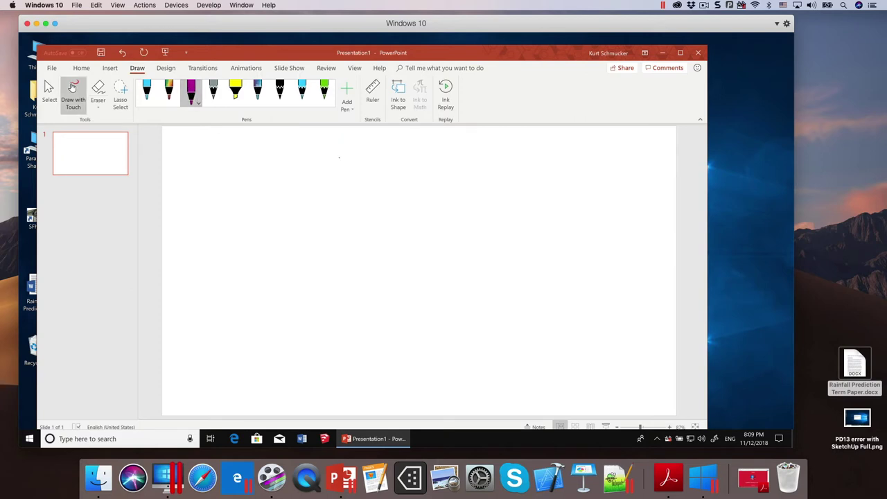
pyautogui.click(400, 95)
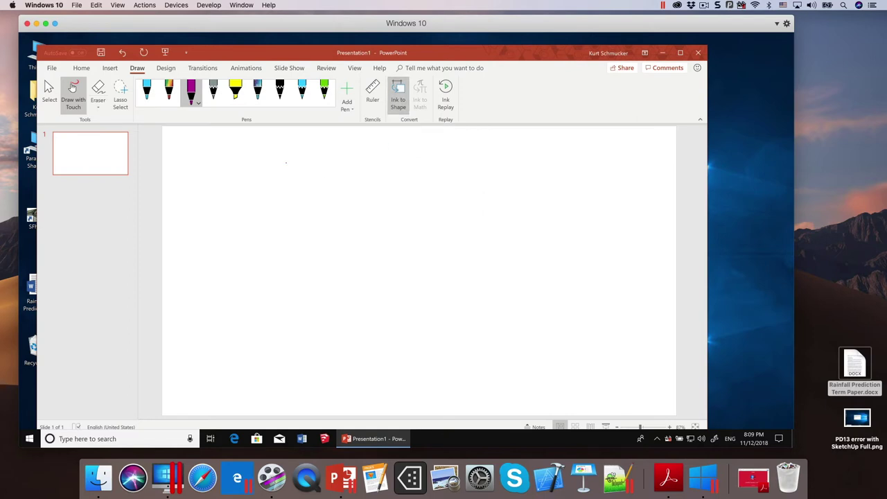
pyautogui.moveTo(285, 162)
pyautogui.mouseDown()
pyautogui.moveTo(267, 167)
pyautogui.moveTo(247, 193)
pyautogui.moveTo(251, 212)
pyautogui.moveTo(292, 218)
pyautogui.moveTo(311, 196)
pyautogui.moveTo(302, 166)
pyautogui.moveTo(281, 162)
pyautogui.mouseUp()
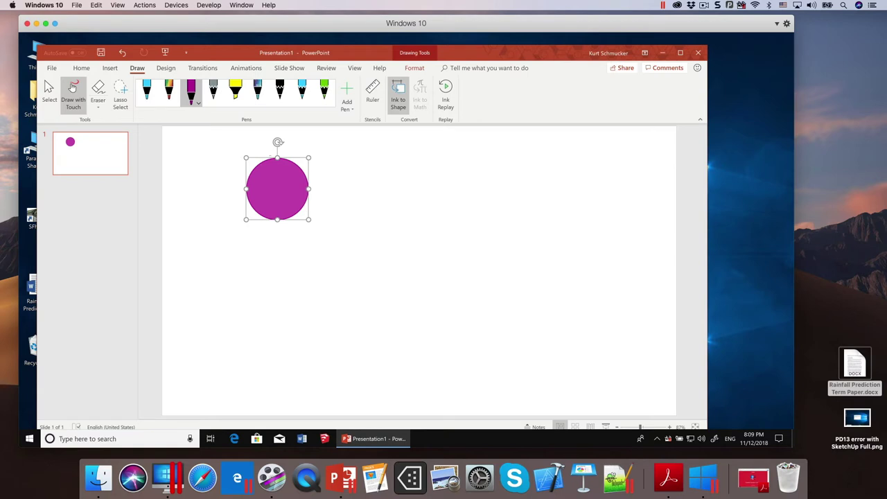
pyautogui.moveTo(366, 159)
pyautogui.mouseDown()
pyautogui.moveTo(363, 219)
pyautogui.moveTo(430, 207)
pyautogui.moveTo(421, 161)
pyautogui.moveTo(362, 160)
pyautogui.mouseUp()
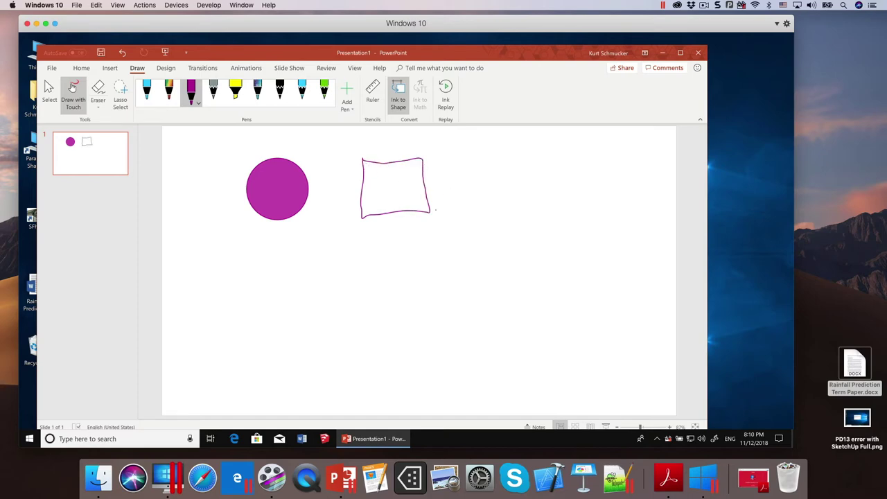
pyautogui.moveTo(251, 248)
pyautogui.mouseDown()
pyautogui.moveTo(252, 302)
pyautogui.moveTo(305, 295)
pyautogui.moveTo(302, 243)
pyautogui.moveTo(254, 253)
pyautogui.mouseUp()
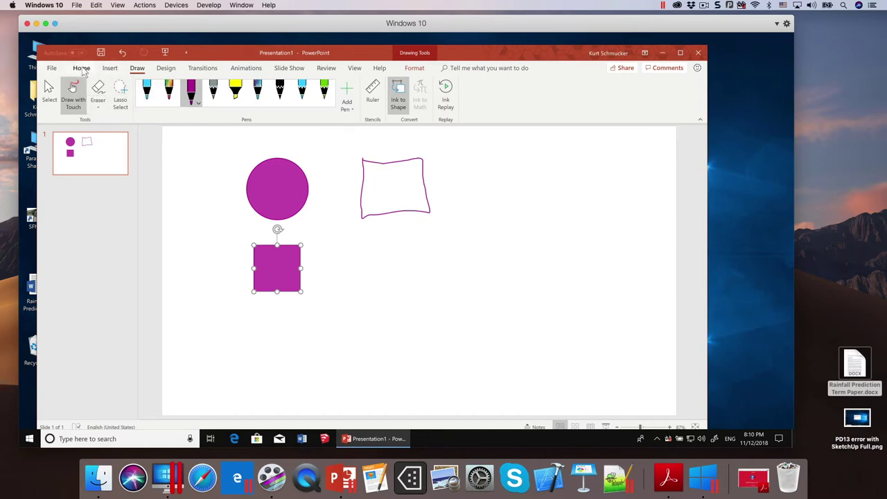
# Add a second slide and draw several looping freehand strokes across it with the rainbow pen, with Draw with Touch turned off
pyautogui.click(83, 69)
pyautogui.click(98, 89)
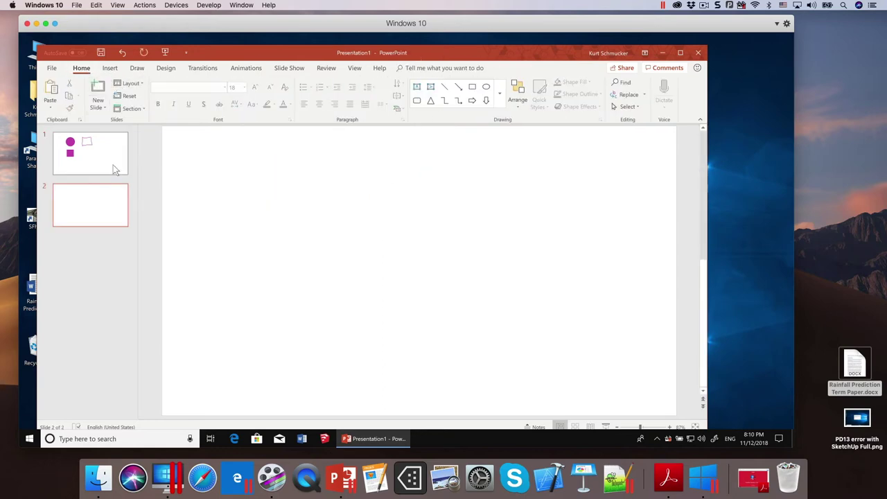
pyautogui.click(136, 68)
pyautogui.click(168, 92)
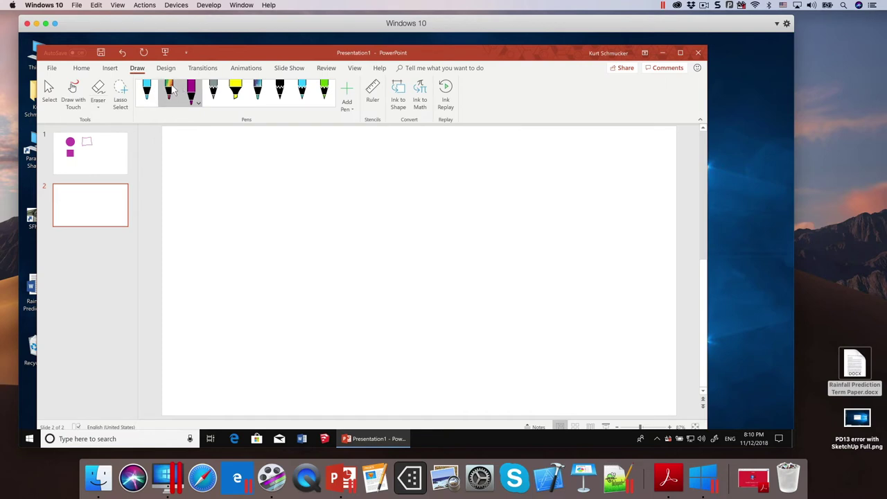
pyautogui.click(72, 90)
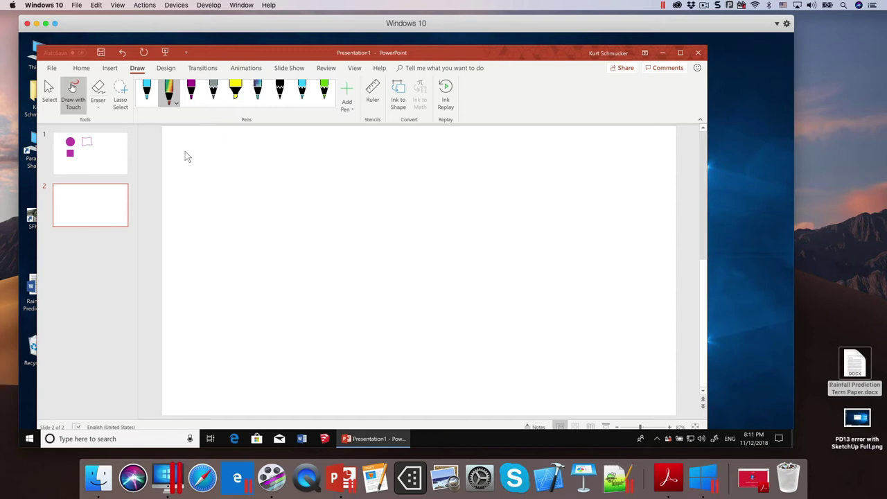
pyautogui.moveTo(425, 257); pyautogui.dragTo(463, 297)
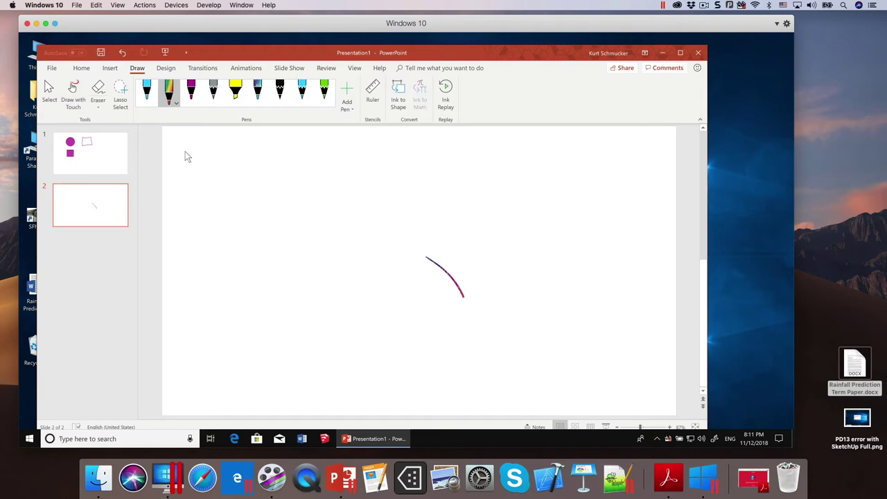
pyautogui.moveTo(337, 174)
pyautogui.mouseDown()
pyautogui.moveTo(377, 167)
pyautogui.moveTo(402, 177)
pyautogui.moveTo(444, 237)
pyautogui.moveTo(478, 252)
pyautogui.moveTo(515, 247)
pyautogui.moveTo(541, 215)
pyautogui.moveTo(535, 194)
pyautogui.moveTo(514, 189)
pyautogui.moveTo(351, 278)
pyautogui.moveTo(353, 215)
pyautogui.moveTo(392, 253)
pyautogui.moveTo(433, 319)
pyautogui.moveTo(439, 209)
pyautogui.moveTo(458, 141)
pyautogui.moveTo(277, 160)
pyautogui.mouseUp()
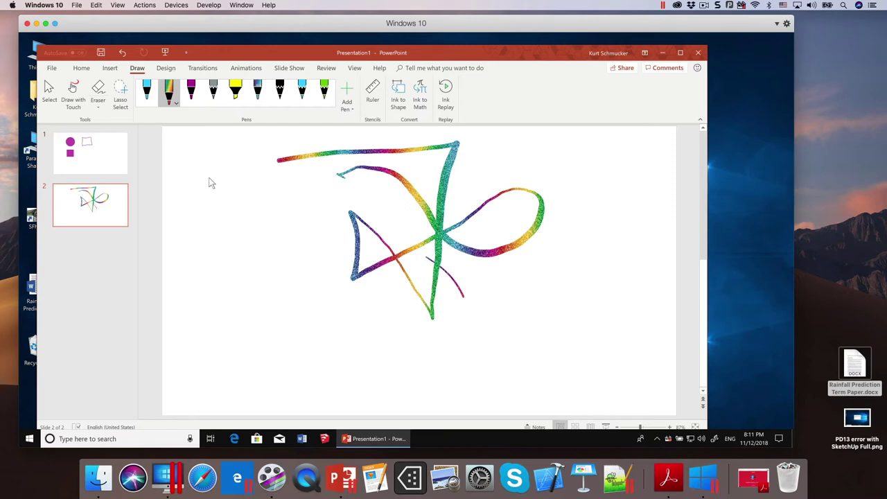
pyautogui.moveTo(212, 182)
pyautogui.mouseDown()
pyautogui.moveTo(270, 207)
pyautogui.moveTo(284, 246)
pyautogui.moveTo(316, 237)
pyautogui.moveTo(318, 206)
pyautogui.moveTo(260, 250)
pyautogui.moveTo(222, 250)
pyautogui.moveTo(220, 221)
pyautogui.moveTo(249, 263)
pyautogui.moveTo(323, 320)
pyautogui.moveTo(496, 216)
pyautogui.moveTo(410, 191)
pyautogui.moveTo(394, 236)
pyautogui.mouseUp()
pyautogui.moveTo(421, 263)
pyautogui.mouseDown()
pyautogui.moveTo(459, 333)
pyautogui.moveTo(457, 348)
pyautogui.mouseUp()
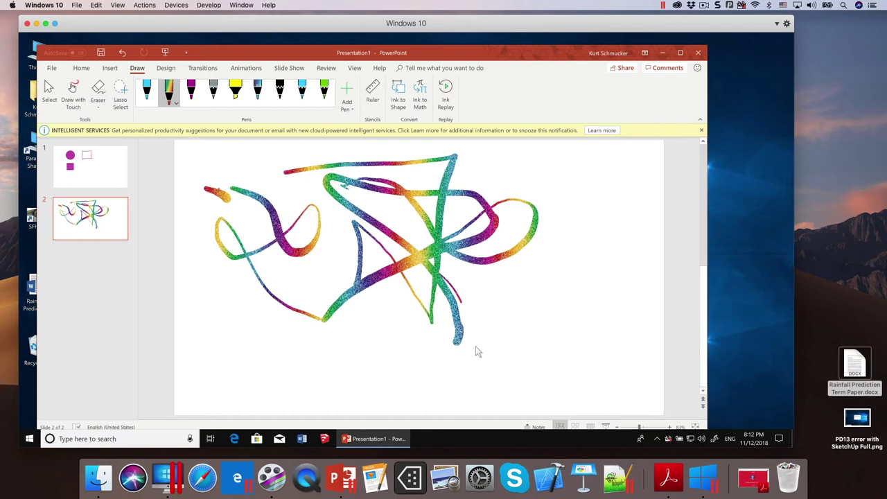
# Close the presentation in PowerPoint without saving it
pyautogui.click(700, 54)
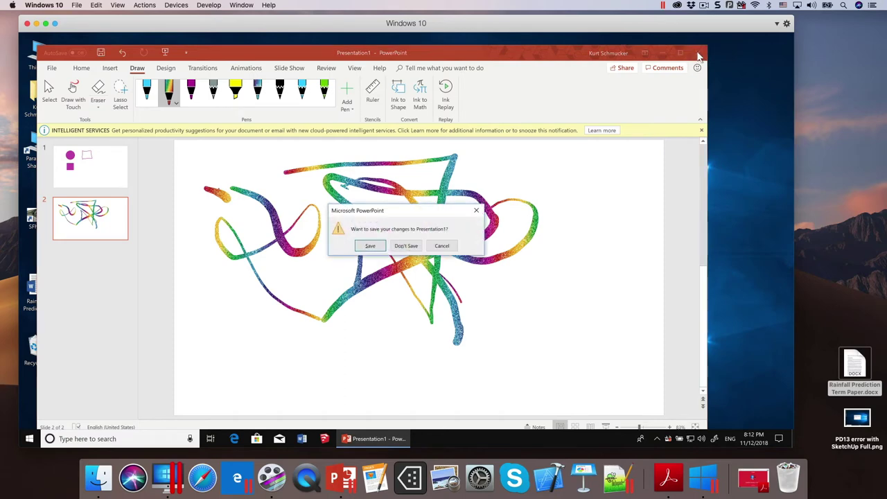
pyautogui.click(410, 248)
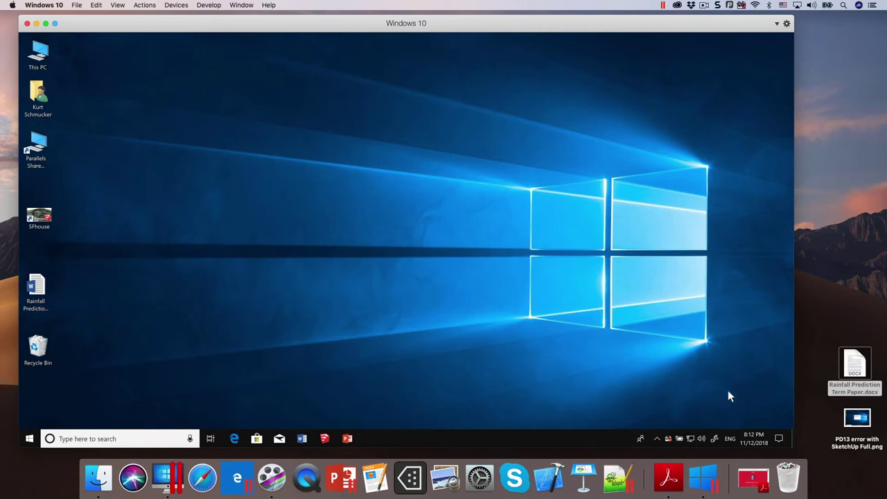
# Switch to the Parallels Desktop slides in Acrobat Reader and advance from the title page
pyautogui.click(753, 478)
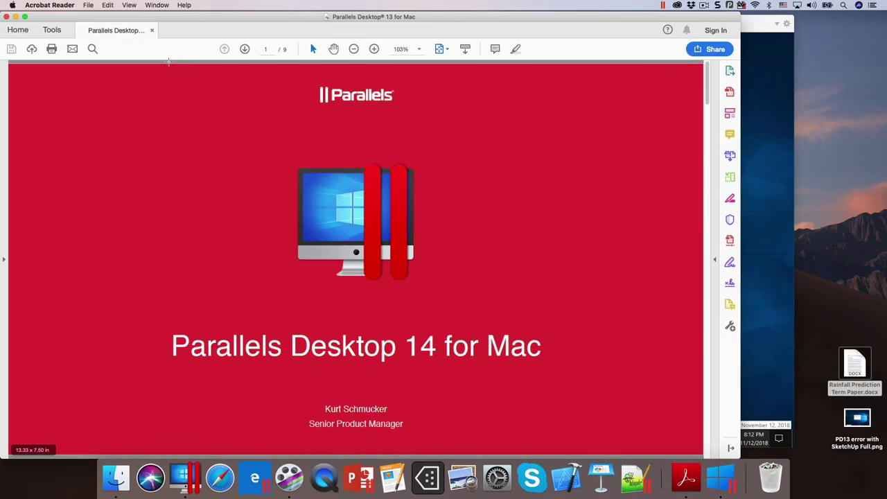
pyautogui.click(244, 50)
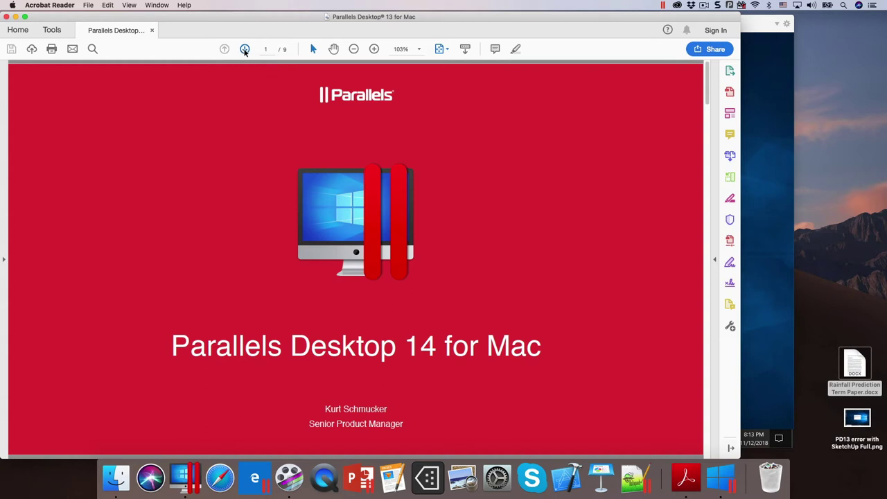
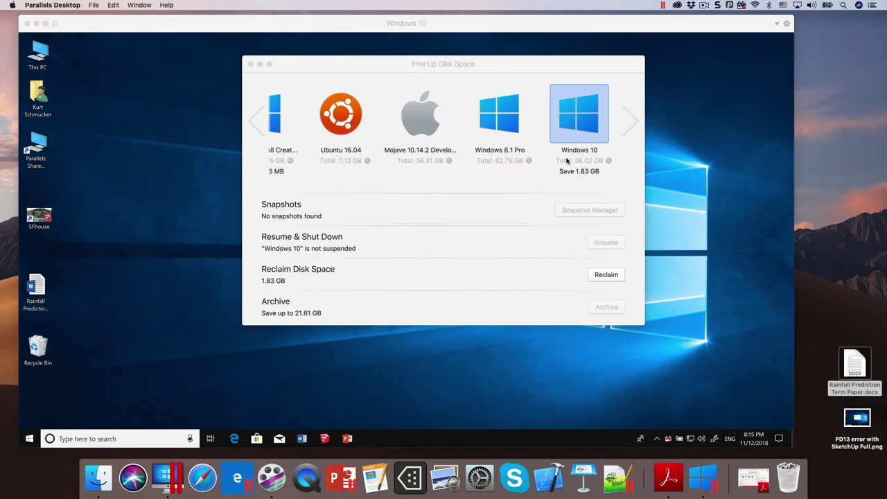
# Review the disk space options for Windows 8.1 Pro and Windows 10 Fall Creators Update, and browse the machine list back to Boot Camp
pyautogui.click(496, 116)
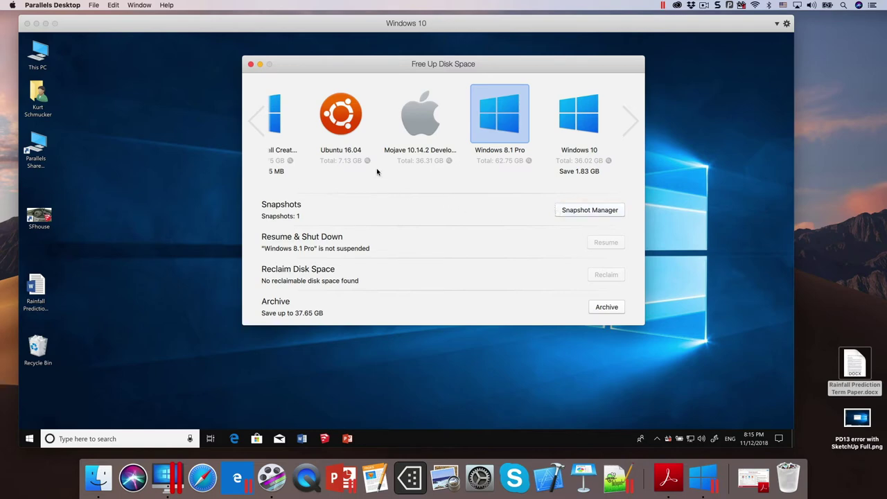
pyautogui.click(280, 118)
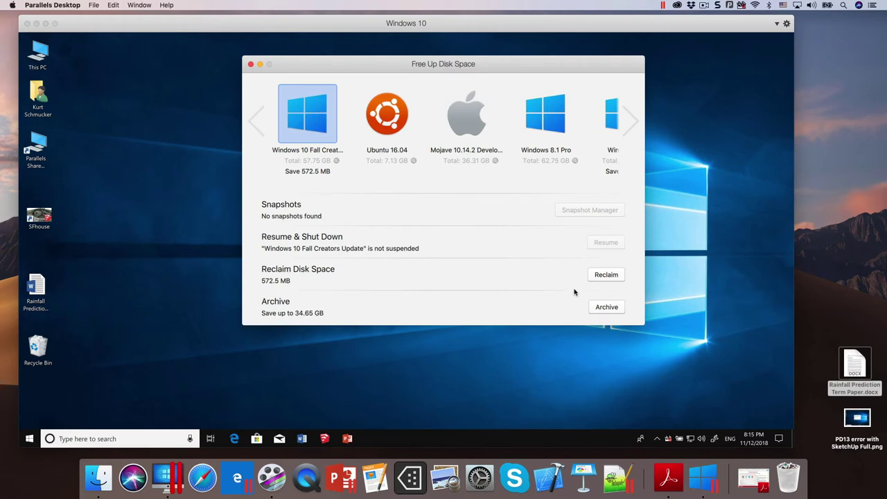
pyautogui.click(254, 121)
pyautogui.click(255, 121)
pyautogui.click(255, 121)
pyautogui.click(255, 121)
pyautogui.click(255, 122)
pyautogui.click(254, 121)
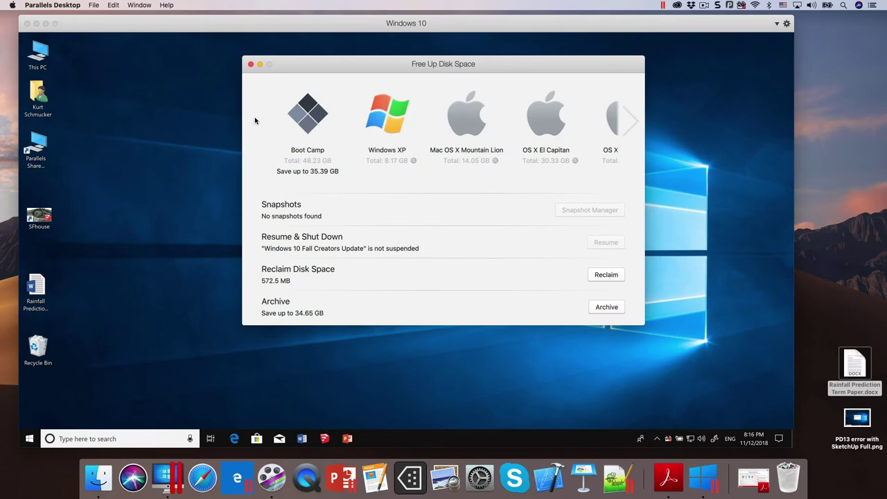
# Review the disk space options for the Boot Camp partition and close the Free Up Disk Space window
pyautogui.click(309, 115)
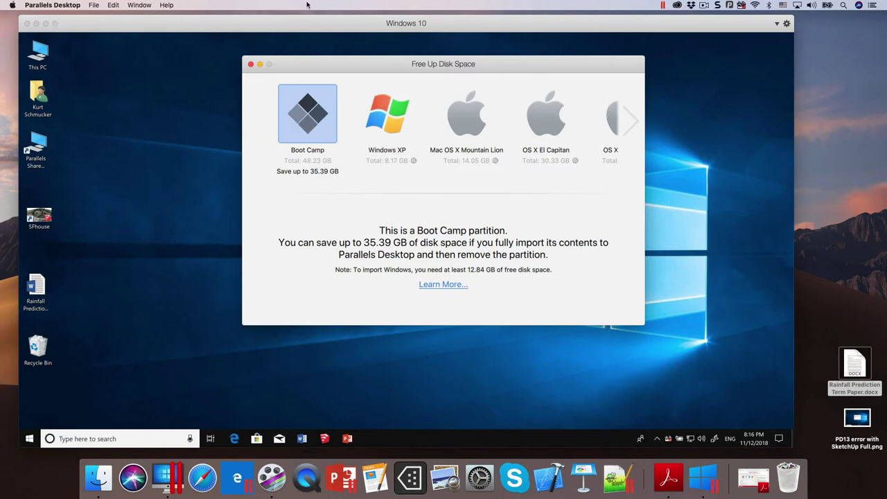
pyautogui.click(251, 64)
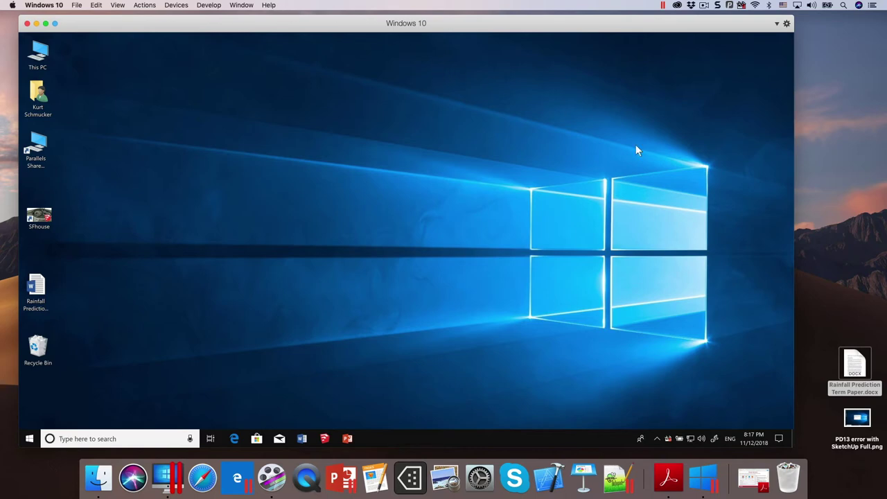
# View the desktop image PD13 error with SketchUp Full.png in Preview, enlarge the error message to read it, and close the image
pyautogui.click(857, 418)
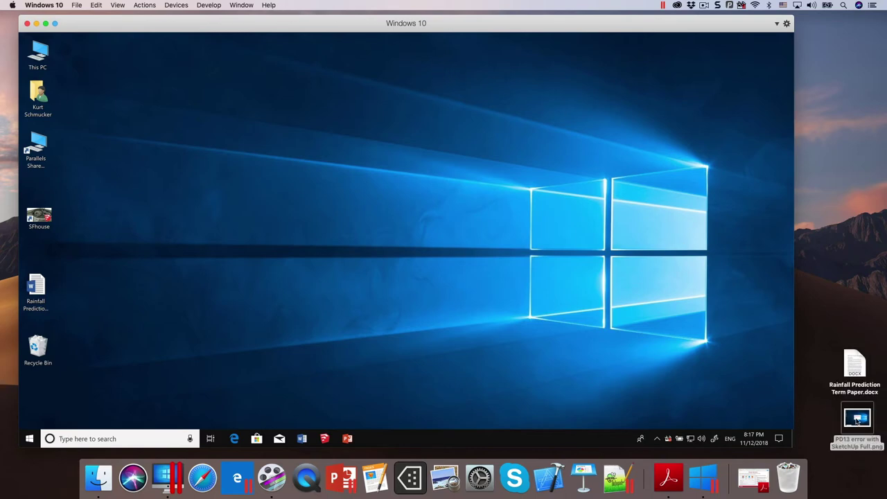
pyautogui.doubleClick(856, 418)
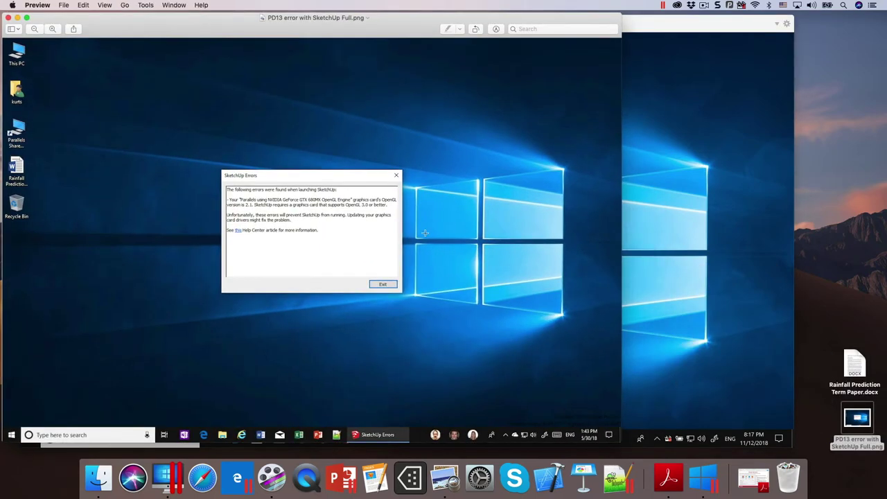
pyautogui.click(54, 28)
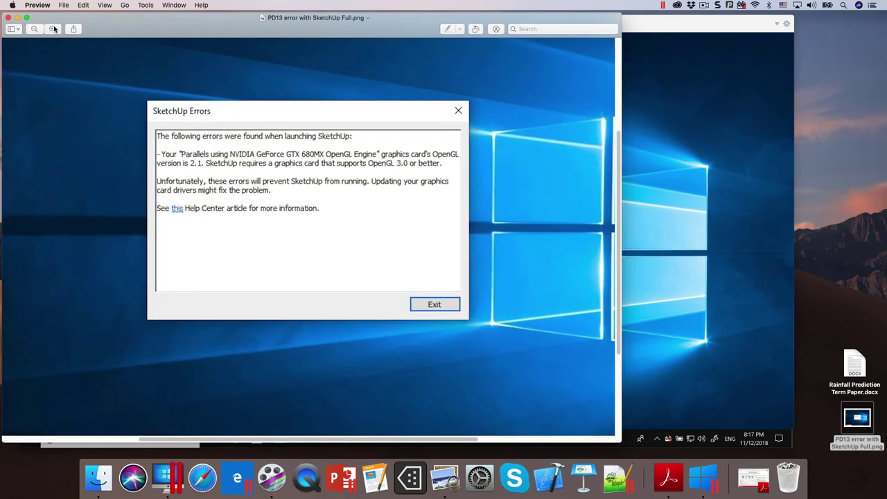
pyautogui.click(53, 28)
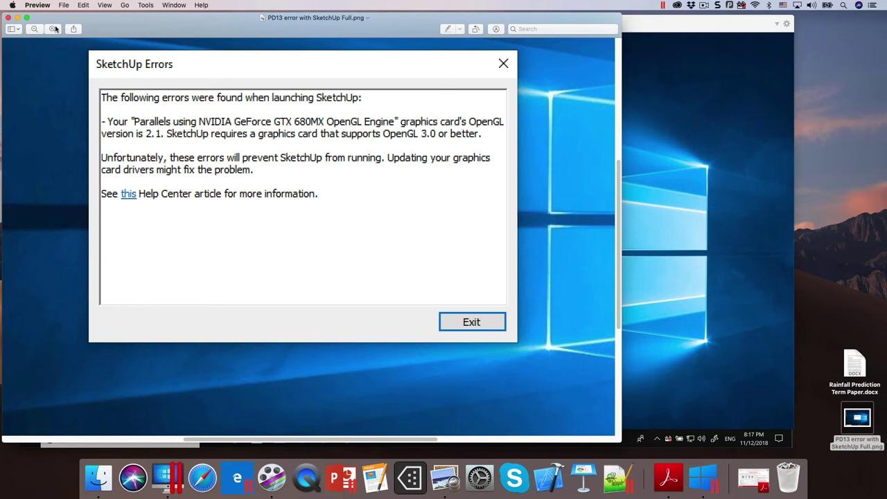
pyautogui.click(7, 18)
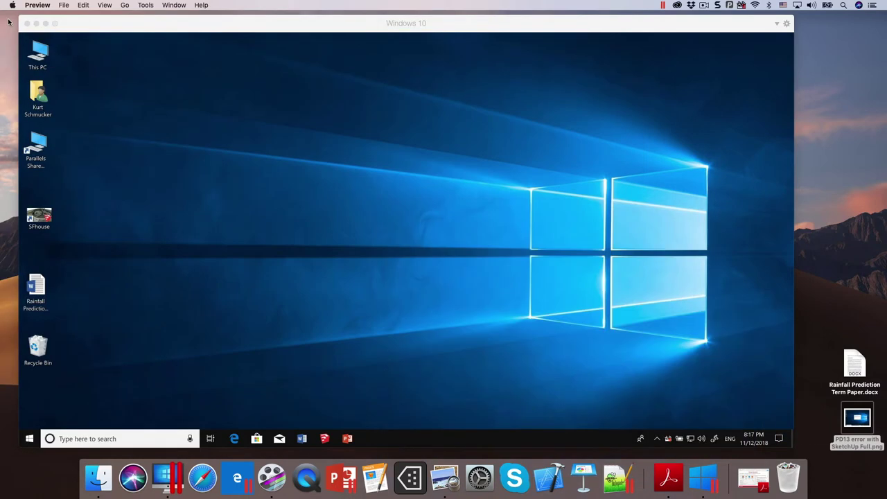
# Return to the Windows 10 virtual machine and launch SketchUp 2018
pyautogui.click(85, 25)
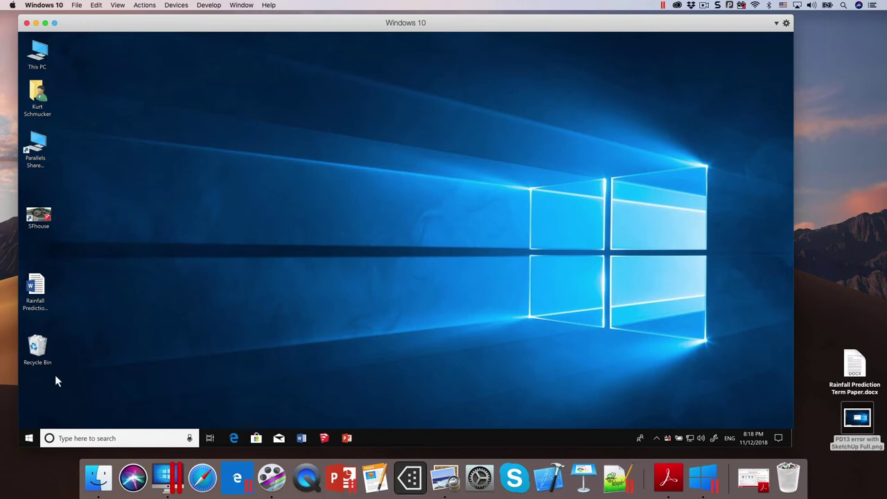
pyautogui.click(28, 438)
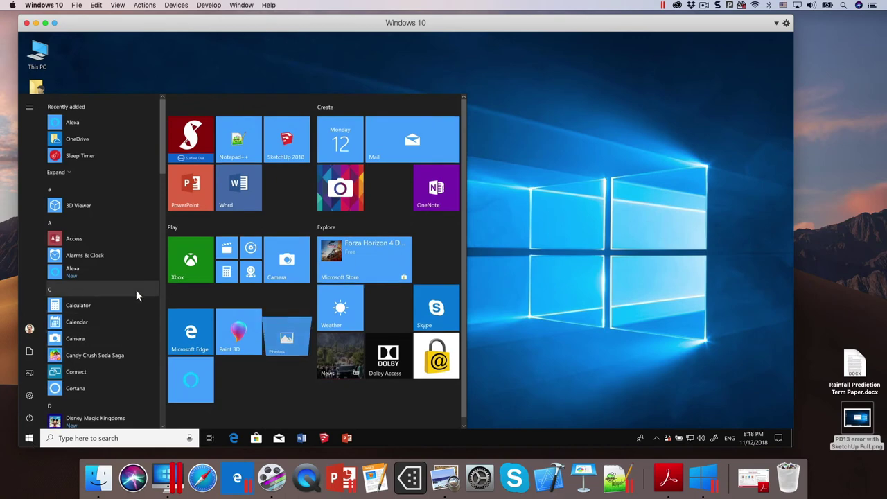
pyautogui.click(276, 138)
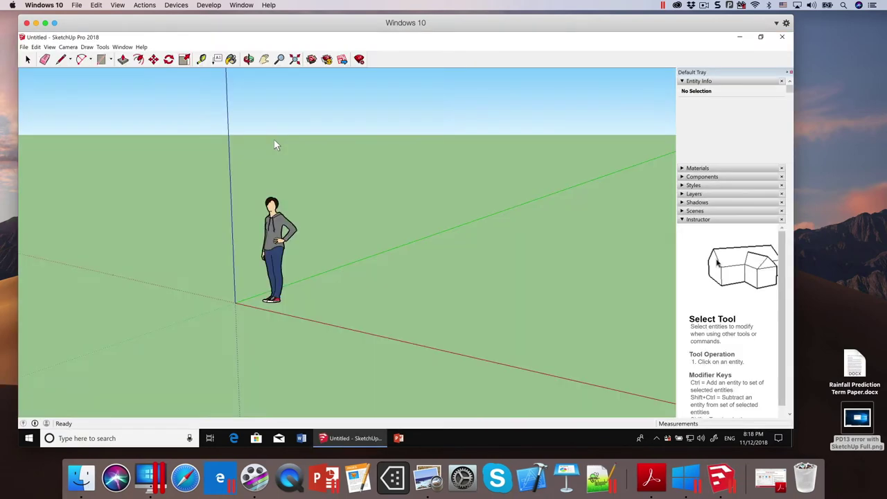
# Open the SFhouse model from the SketchUp Stuff folder in Documents
pyautogui.click(23, 47)
pyautogui.click(38, 66)
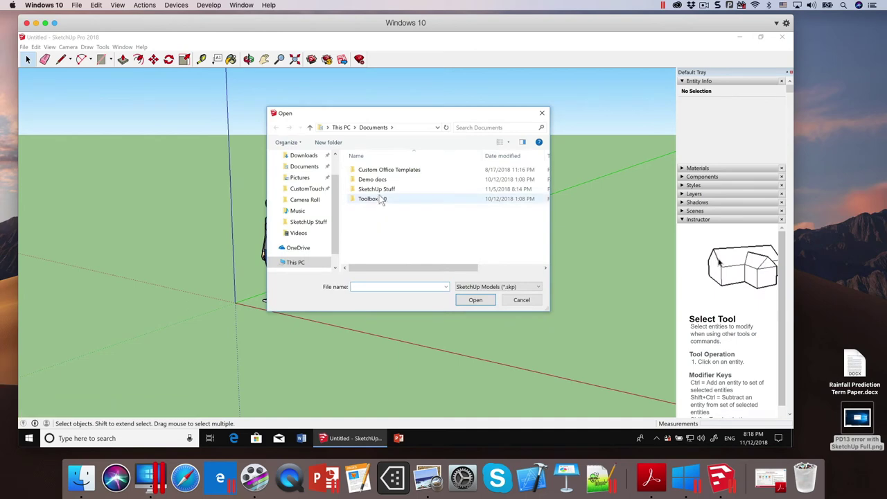
pyautogui.doubleClick(380, 191)
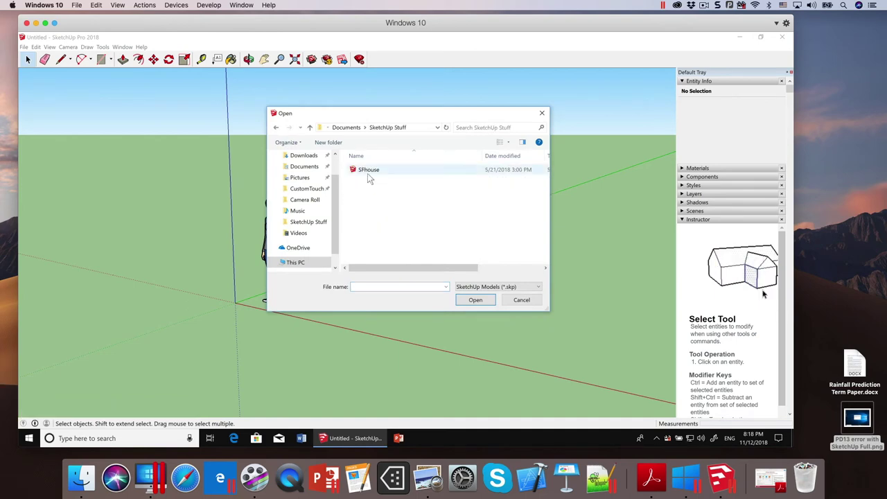
pyautogui.doubleClick(368, 172)
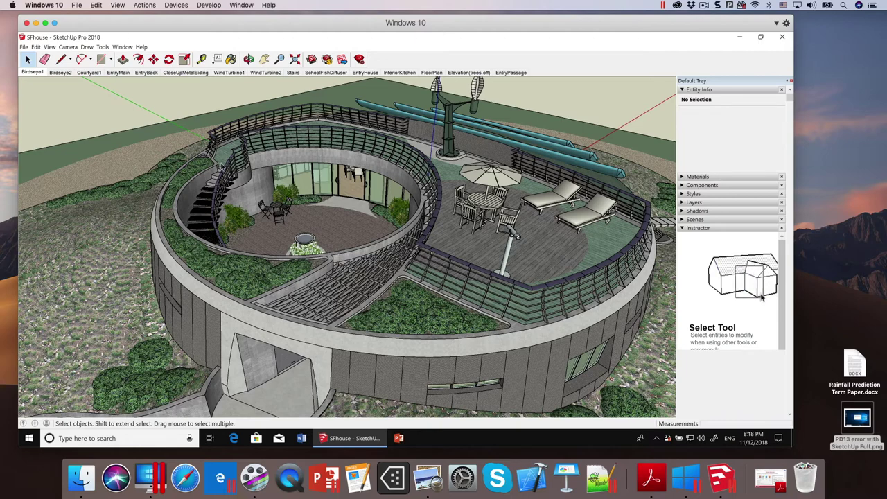
# View the house model in the WindTurbine2, FloorPlan, Birdseye1 and Birdseye2 scenes, and close SketchUp
pyautogui.click(264, 74)
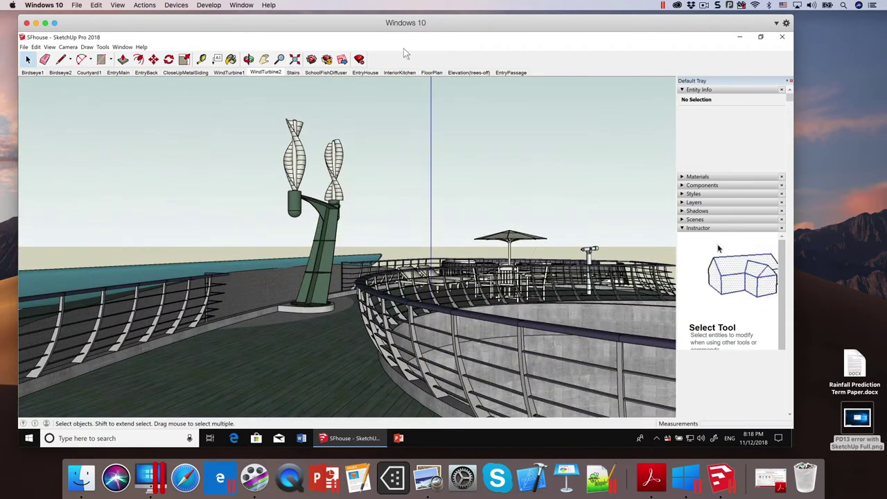
pyautogui.click(432, 72)
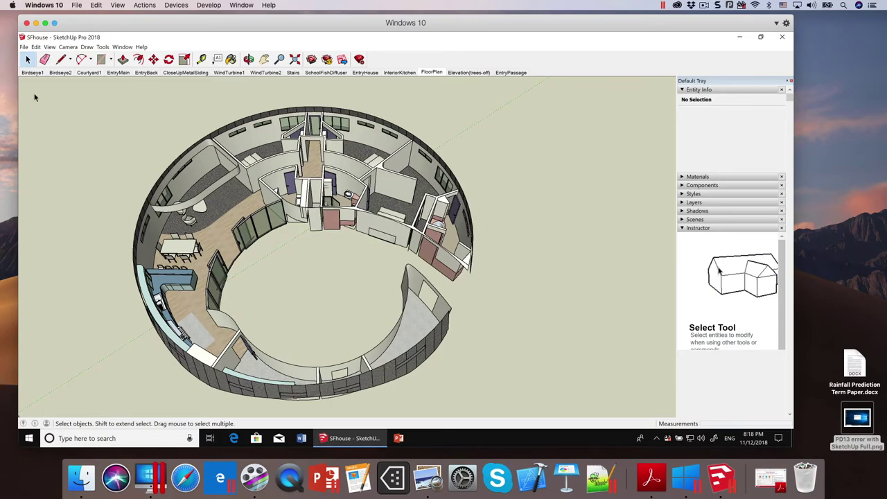
pyautogui.click(32, 73)
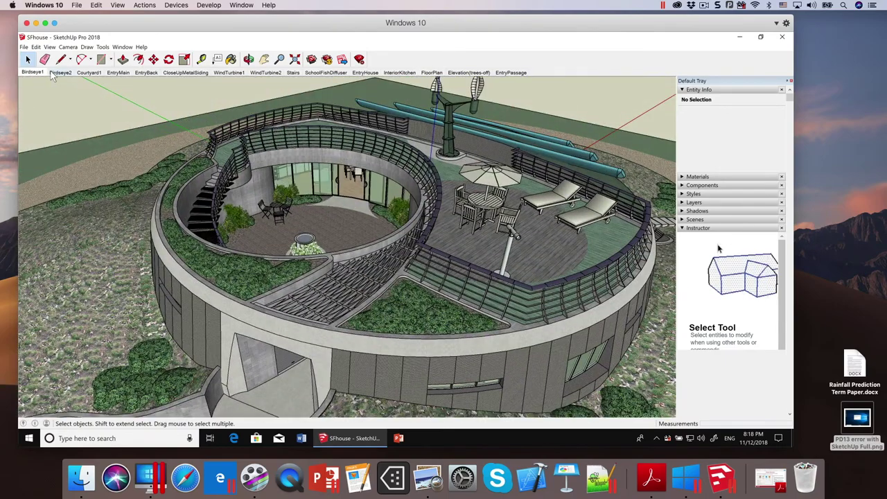
pyautogui.click(59, 73)
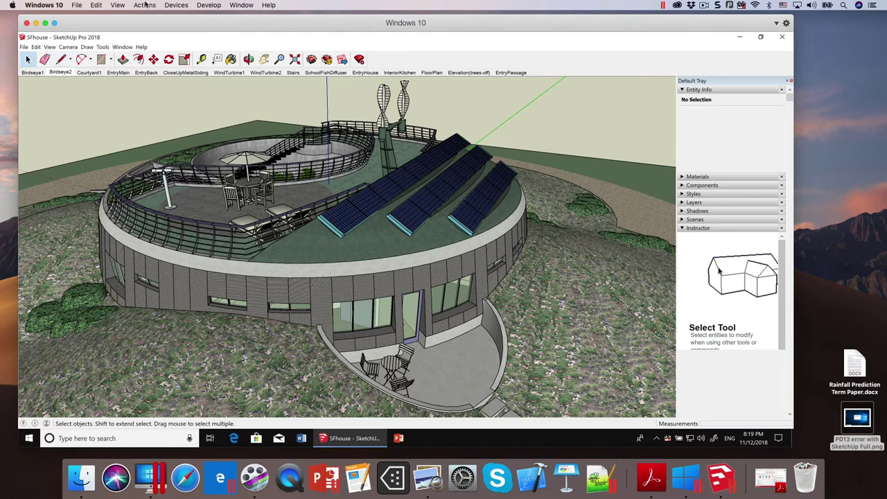
pyautogui.click(782, 38)
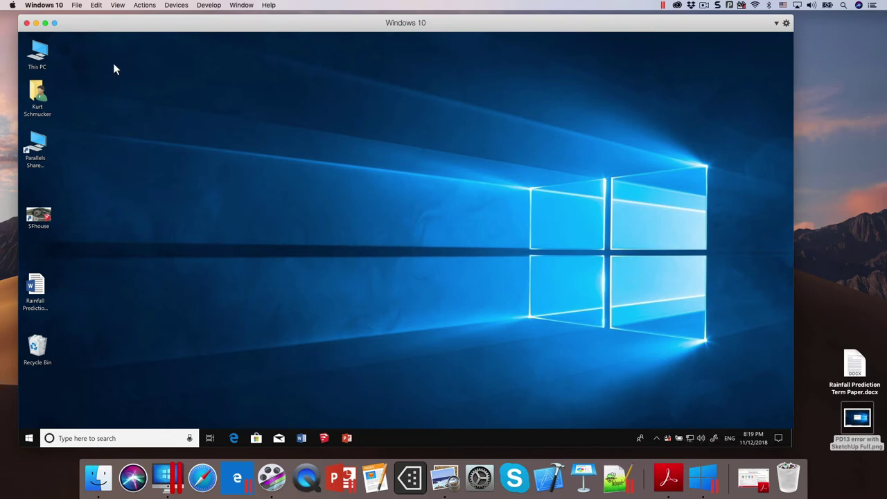
# Close the Windows 10 virtual machine window, and launch Windows PowerPoint directly from the Mac before exiting it
pyautogui.click(26, 24)
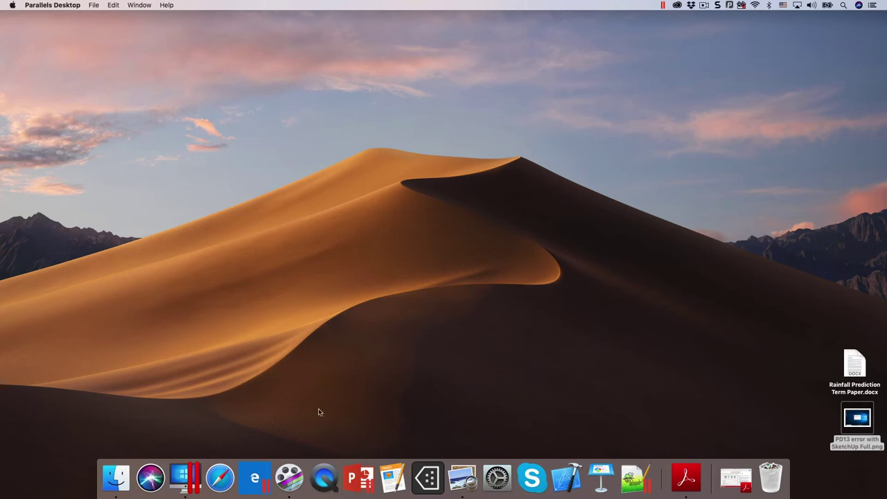
pyautogui.click(359, 478)
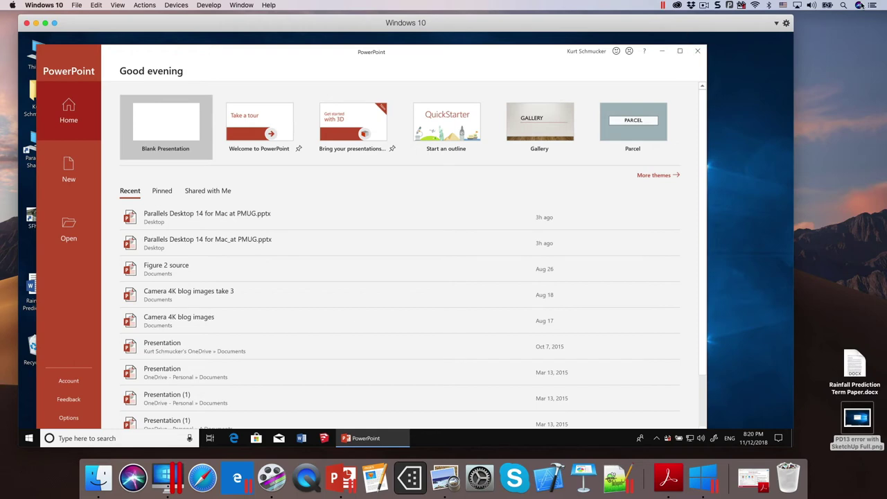
pyautogui.click(699, 52)
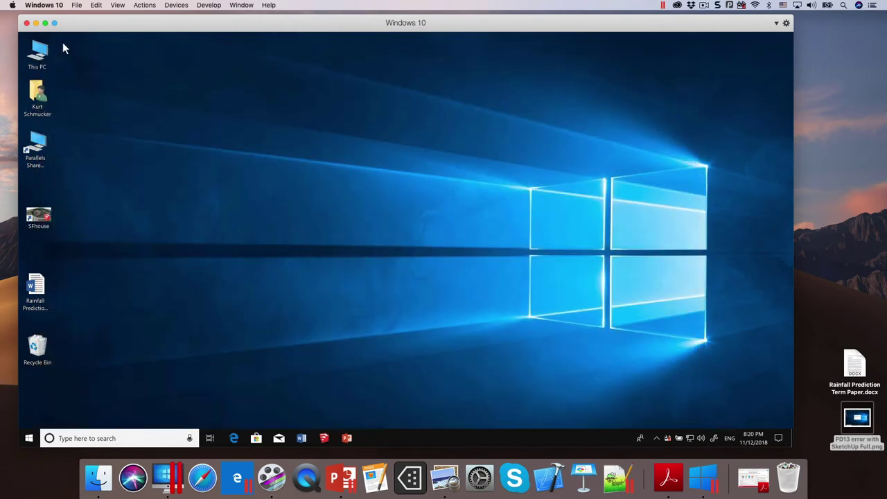
# Minimize and restore the Windows 10 window, and create a blank presentation in PowerPoint
pyautogui.click(36, 24)
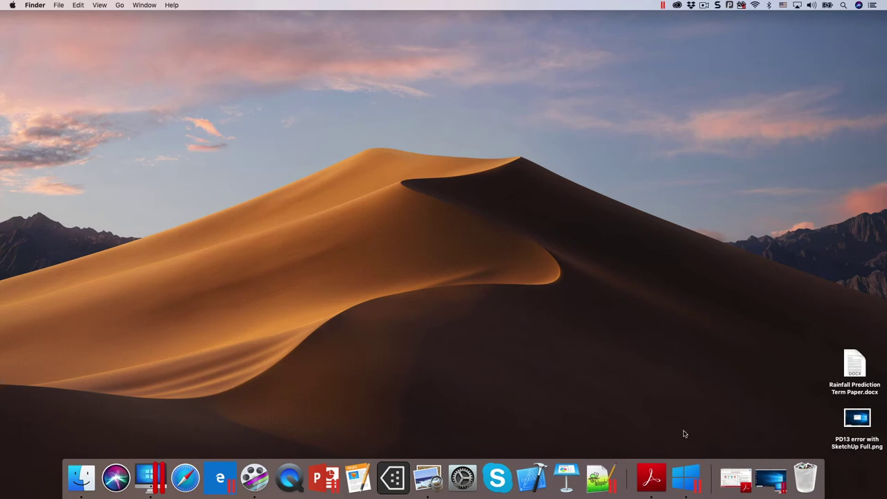
pyautogui.click(772, 475)
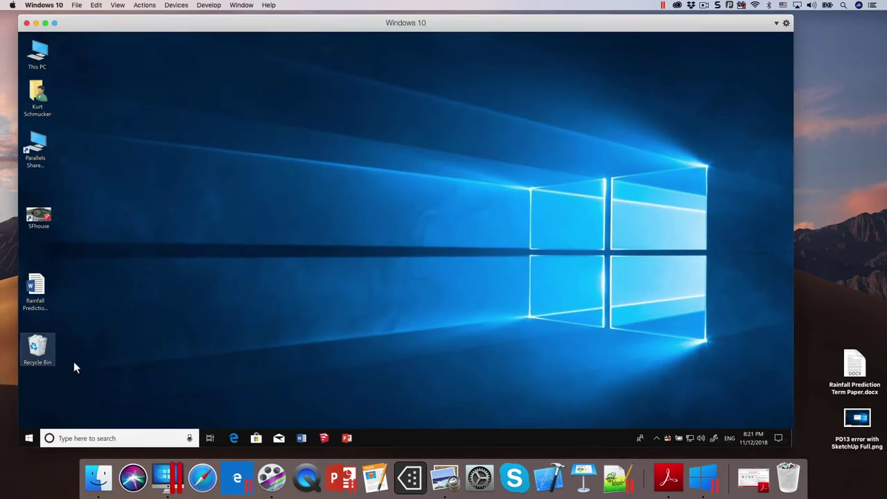
pyautogui.click(347, 438)
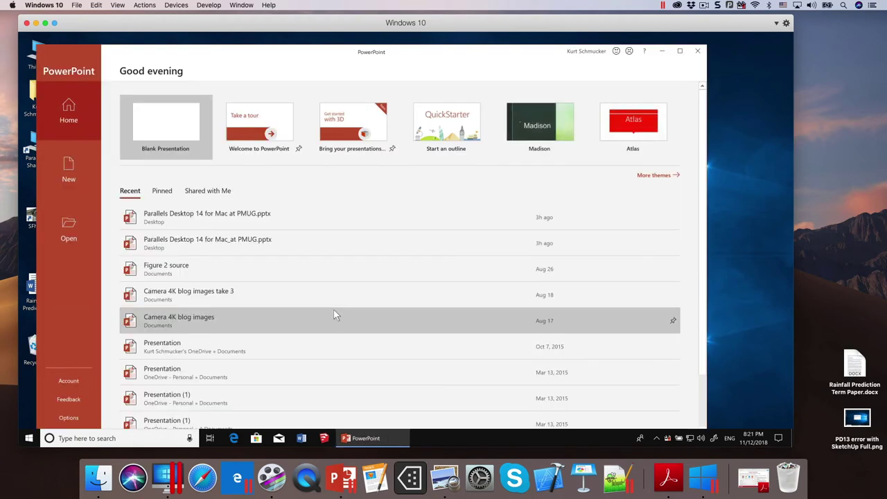
pyautogui.click(167, 125)
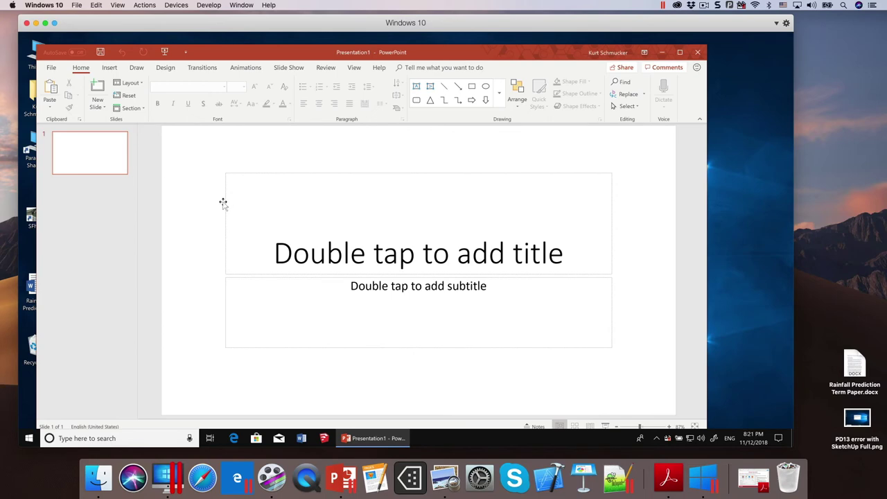
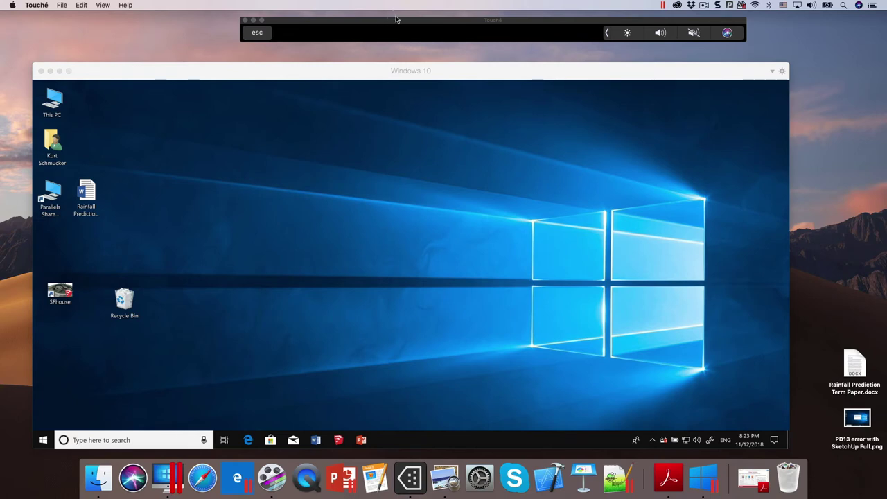
# Reposition the Touché window above the Windows 10 window, and open and close Word to show its Touch Bar controls
pyautogui.moveTo(395, 22); pyautogui.dragTo(296, 27)
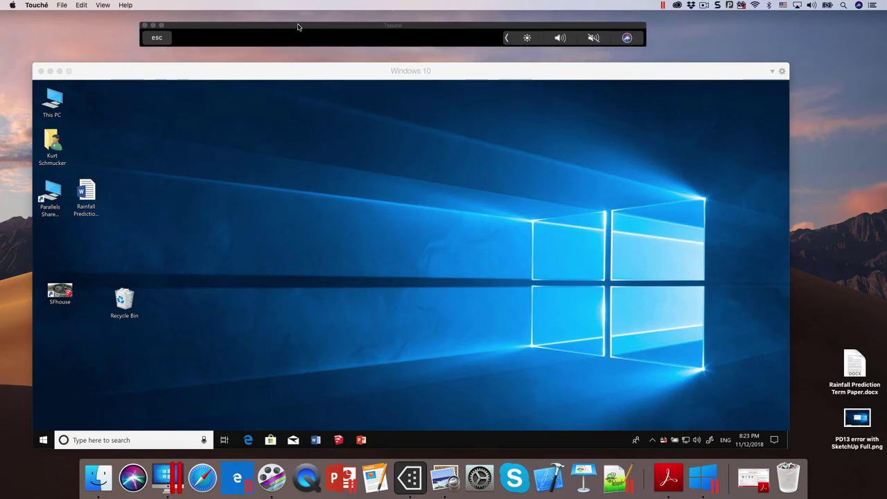
pyautogui.click(330, 158)
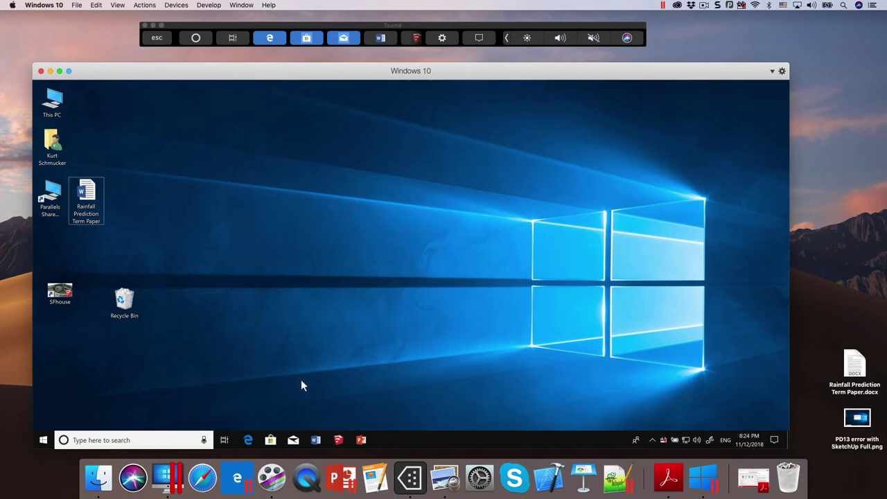
pyautogui.click(315, 440)
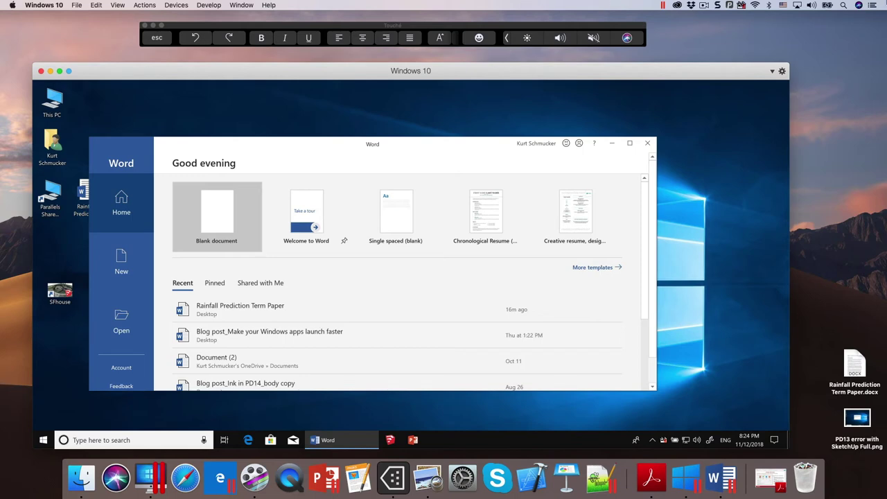
pyautogui.click(647, 143)
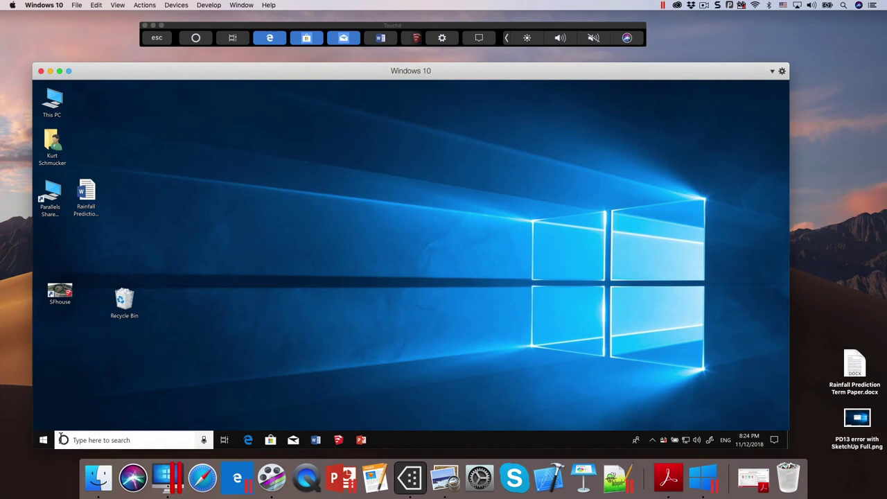
# Launch WordPad from the Windows Accessories group in the Windows 10 virtual machine
pyautogui.click(43, 439)
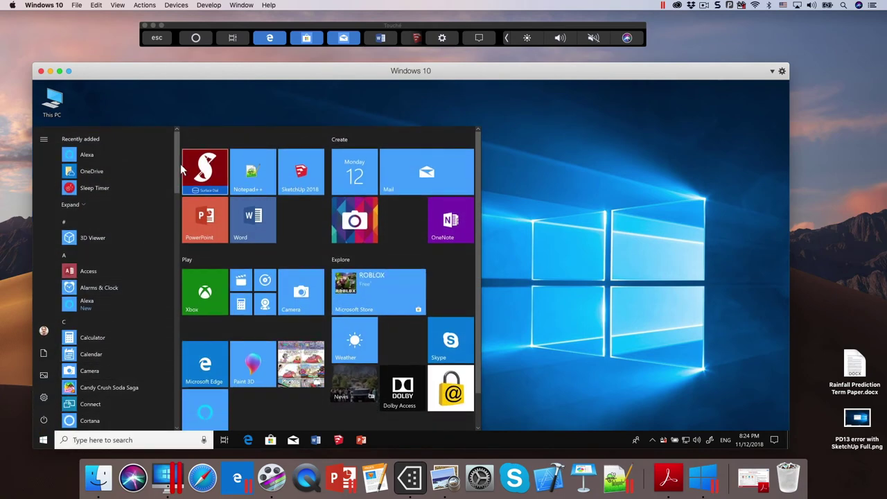
pyautogui.scroll(-4, 172, 202)
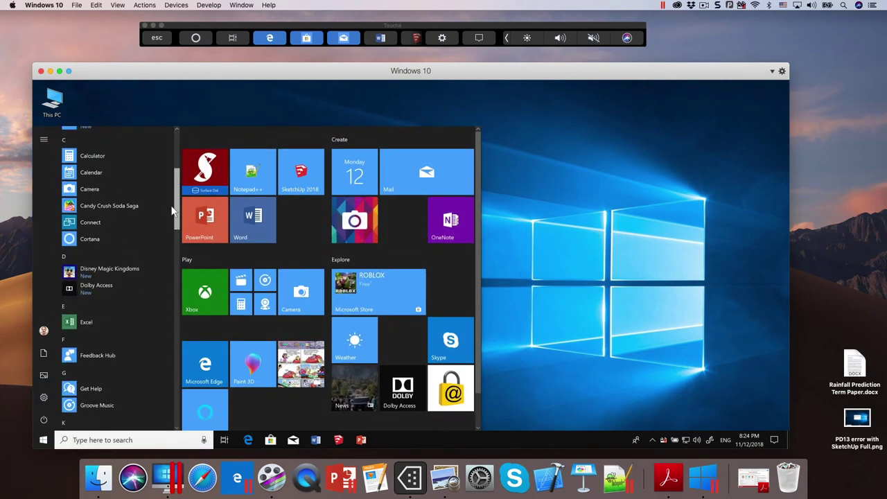
pyautogui.moveTo(172, 201); pyautogui.dragTo(151, 393)
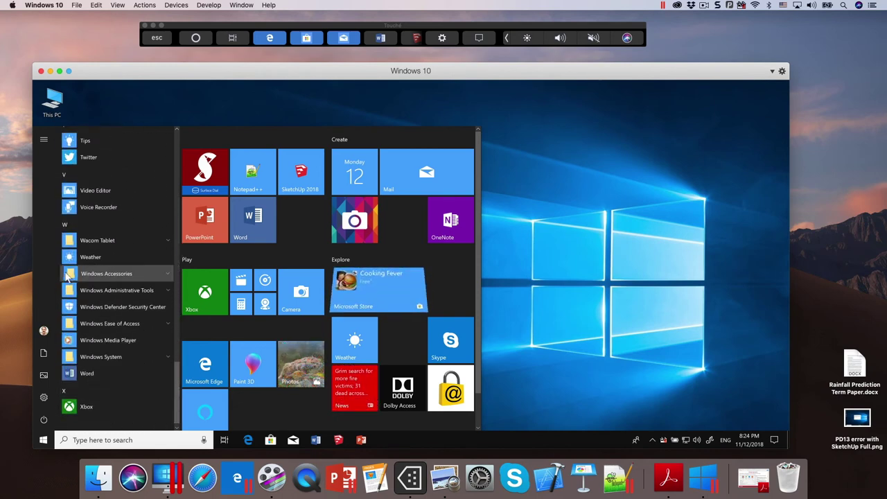
pyautogui.click(104, 273)
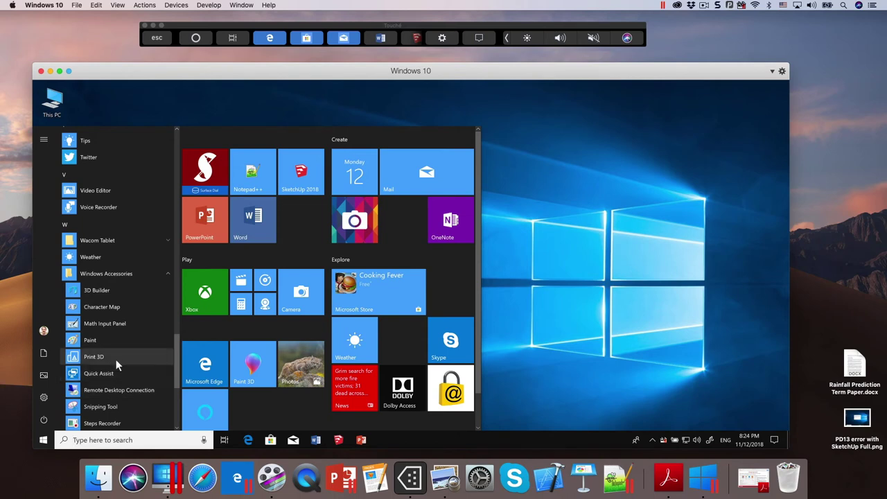
pyautogui.scroll(-4, 116, 359)
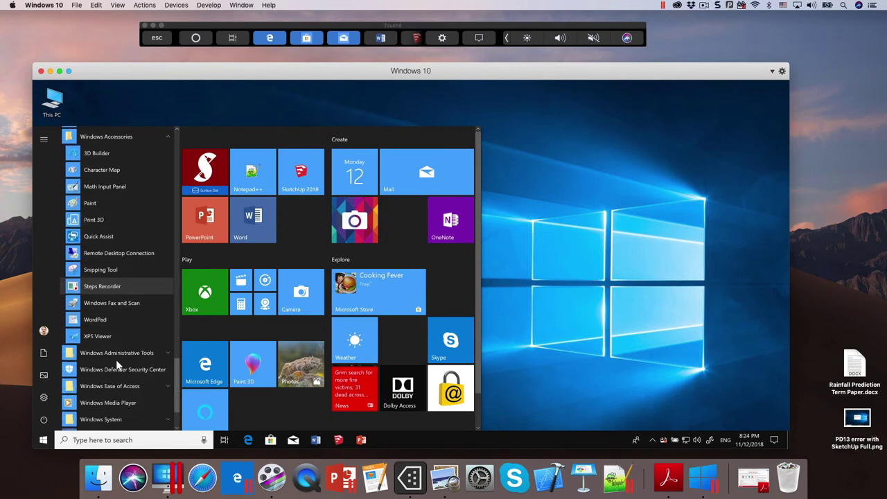
pyautogui.click(77, 319)
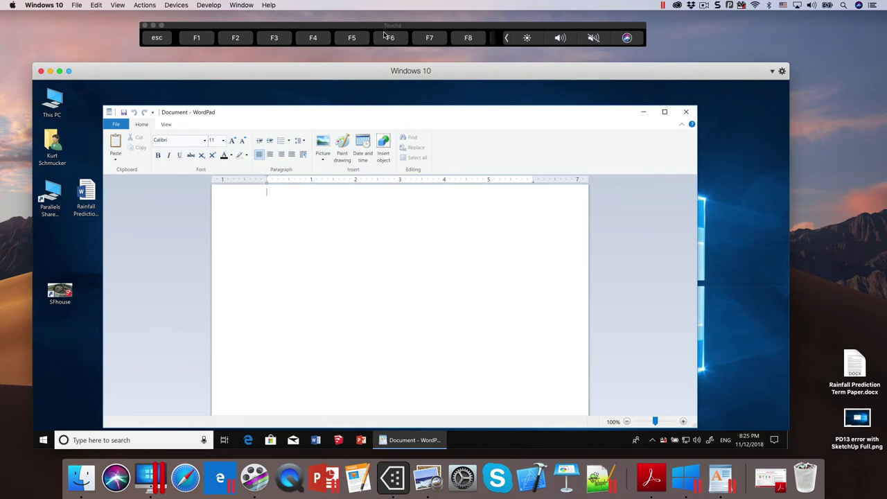
# Customize the Touch Bar for WordPad by adding PgDown, Ctrl+Alt+Home and Emoji & Symbols before the F1 button, and close WordPad
pyautogui.click(117, 5)
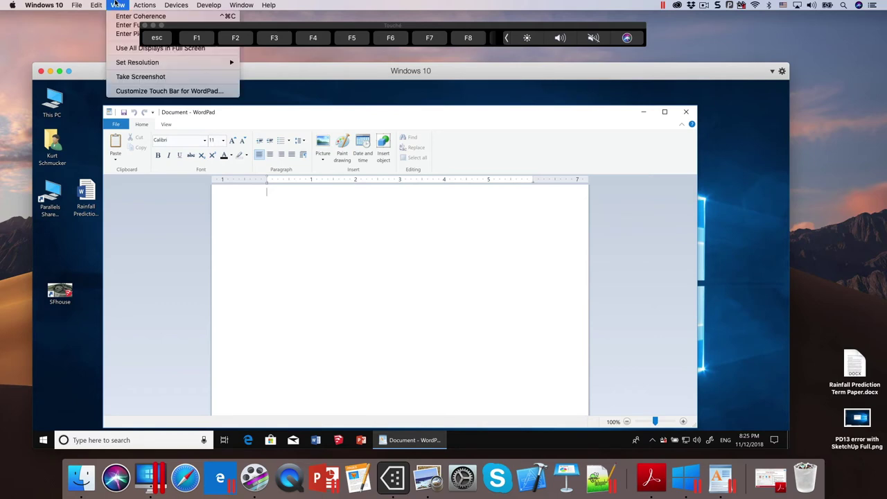
pyautogui.click(153, 94)
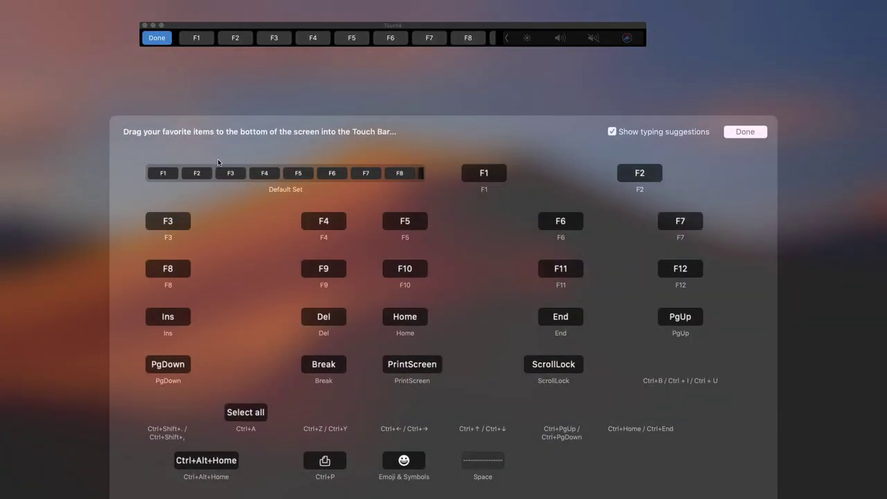
pyautogui.moveTo(173, 361); pyautogui.dragTo(208, 498)
pyautogui.moveTo(215, 460); pyautogui.dragTo(216, 498)
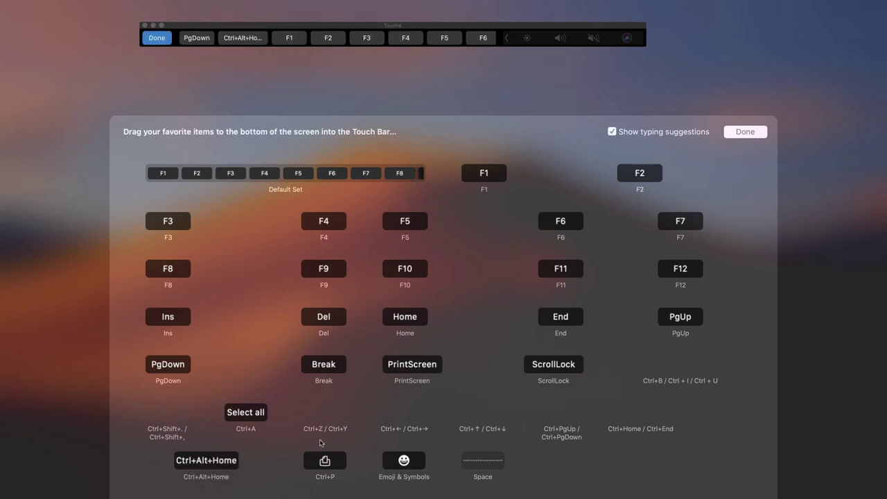
pyautogui.moveTo(386, 457); pyautogui.dragTo(321, 498)
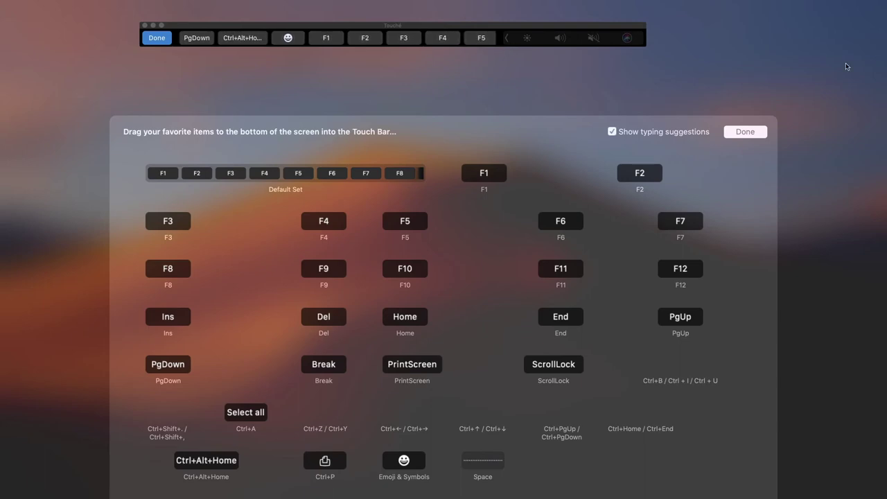
pyautogui.click(762, 131)
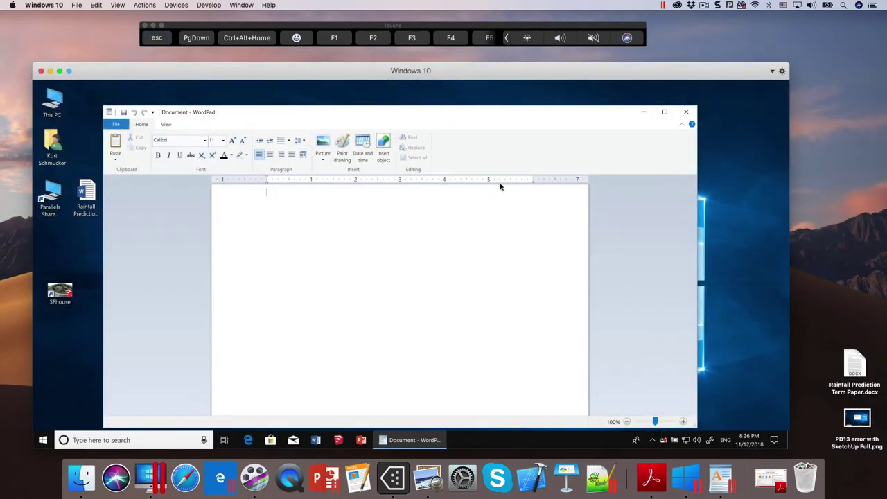
pyautogui.click(686, 112)
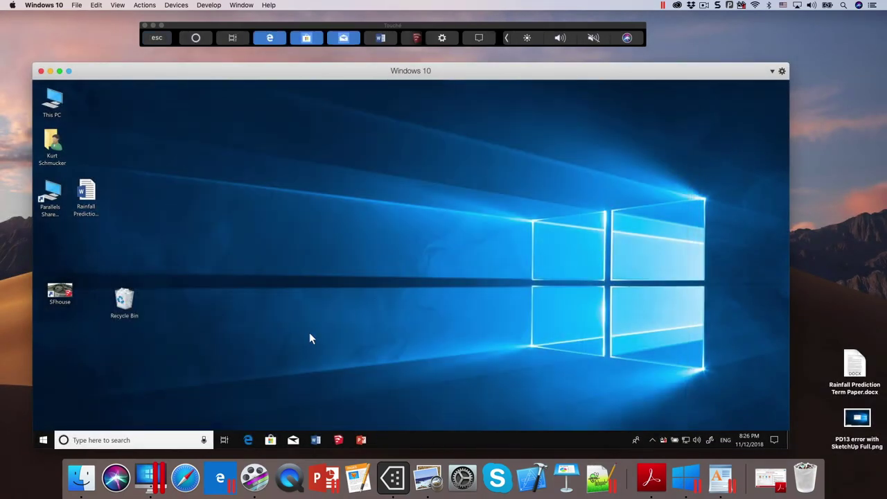
# Launch Notepad++ to show its custom Touch Bar buttons and their XML definition, and close it, declining the update download
pyautogui.click(43, 439)
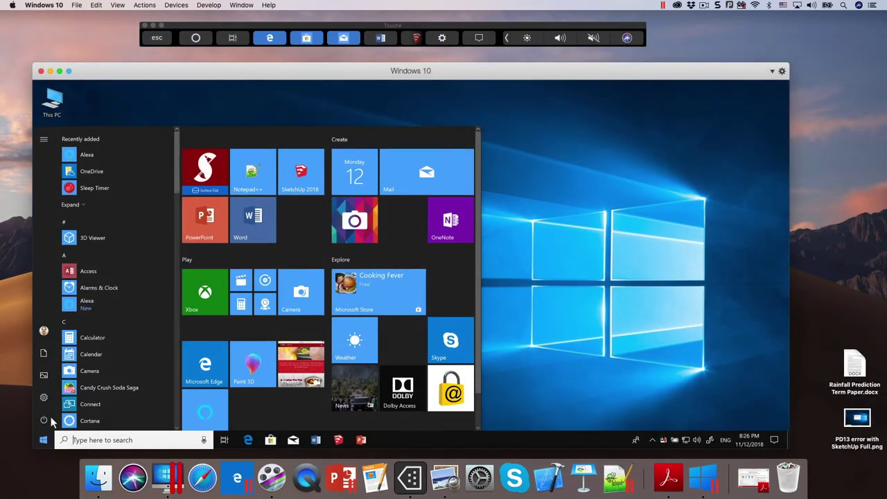
pyautogui.click(245, 167)
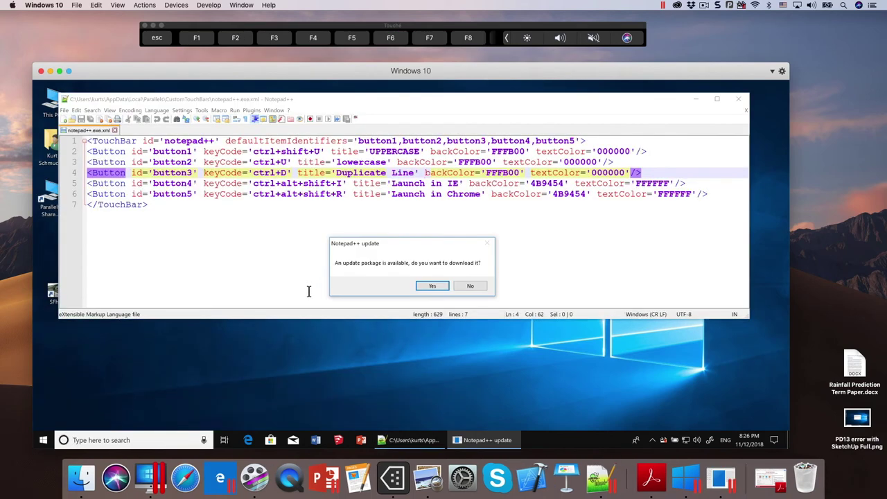
pyautogui.click(302, 97)
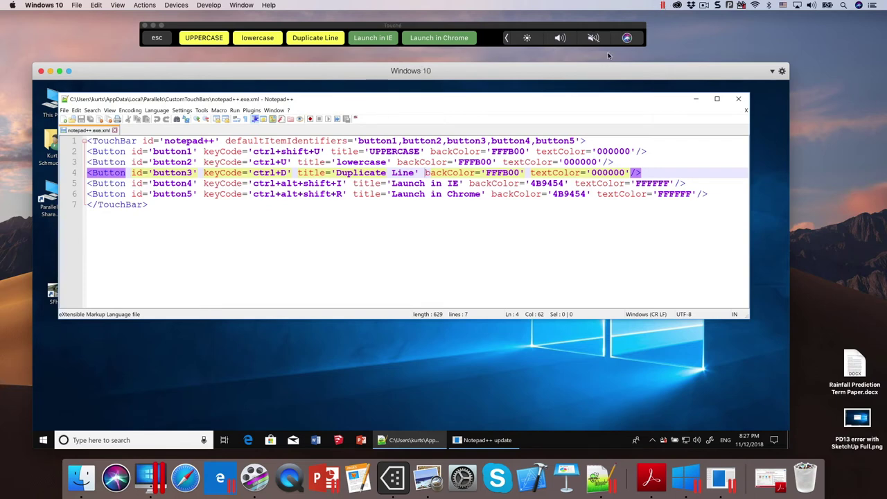
pyautogui.click(739, 99)
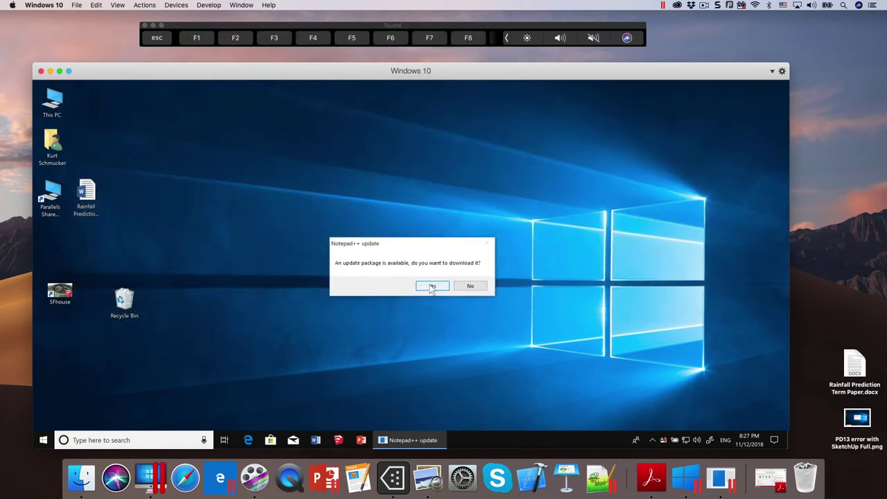
pyautogui.click(470, 286)
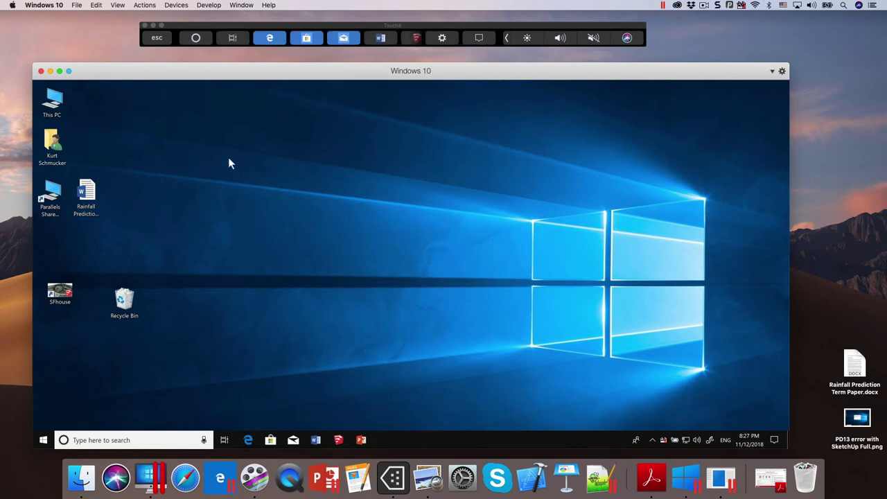
# Minimize the Windows 10 window, and quit the Touché app to return to the Mac desktop
pyautogui.click(50, 71)
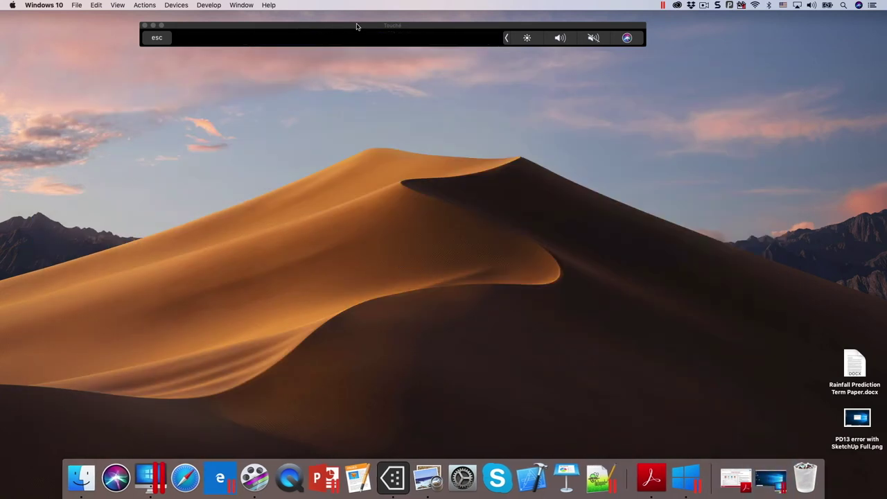
pyautogui.moveTo(356, 25); pyautogui.dragTo(307, 24)
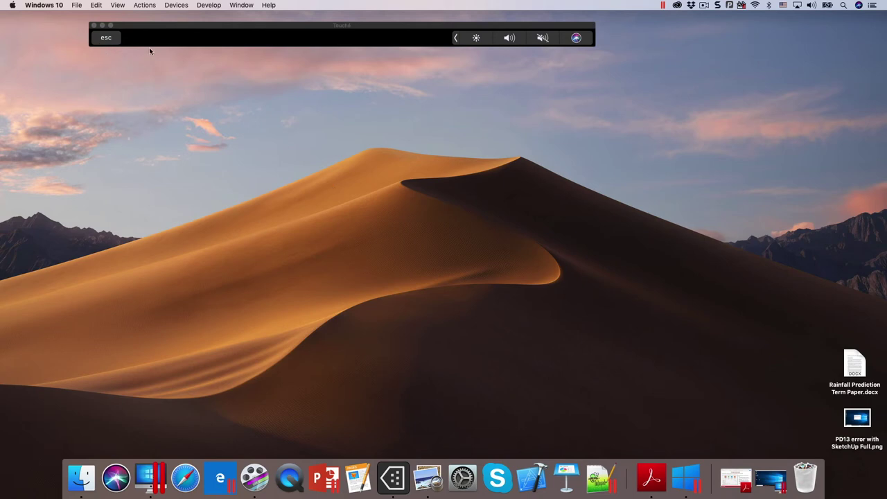
pyautogui.rightClick(395, 482)
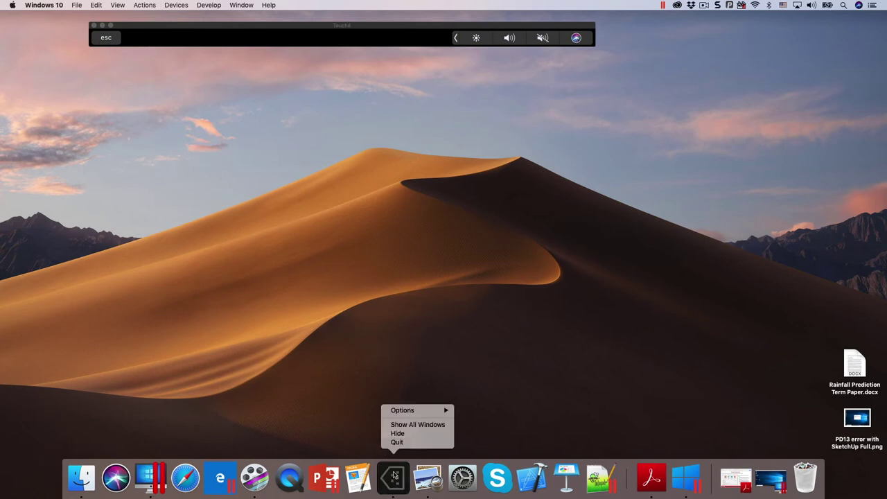
pyautogui.click(397, 440)
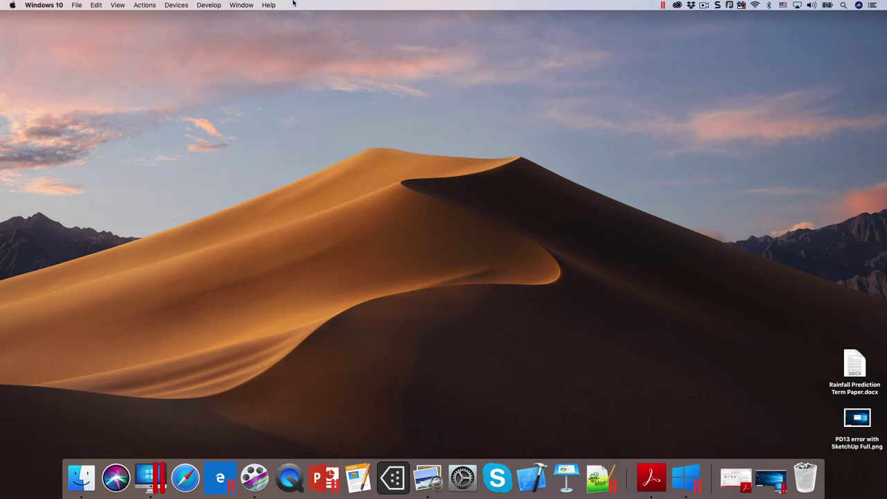
pyautogui.click(244, 203)
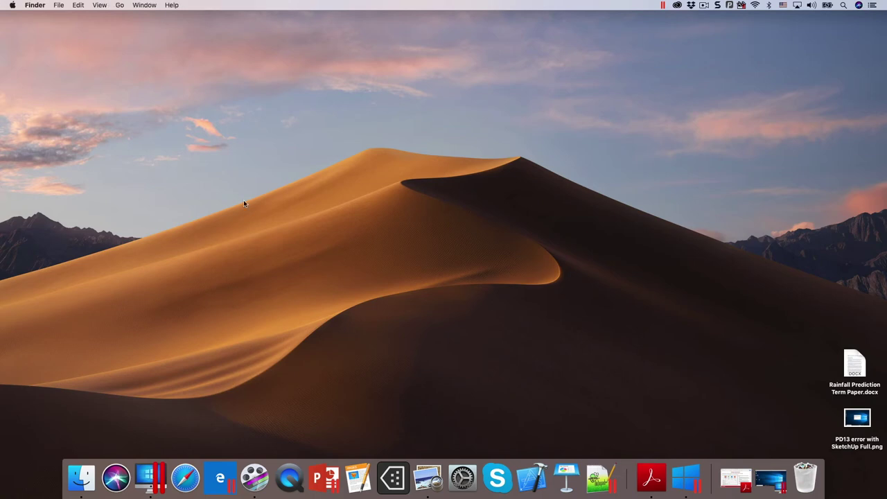
# Look over the Parallels Toolbox library, and open the bookmarked Home Video page in Safari, pausing the video
pyautogui.click(743, 6)
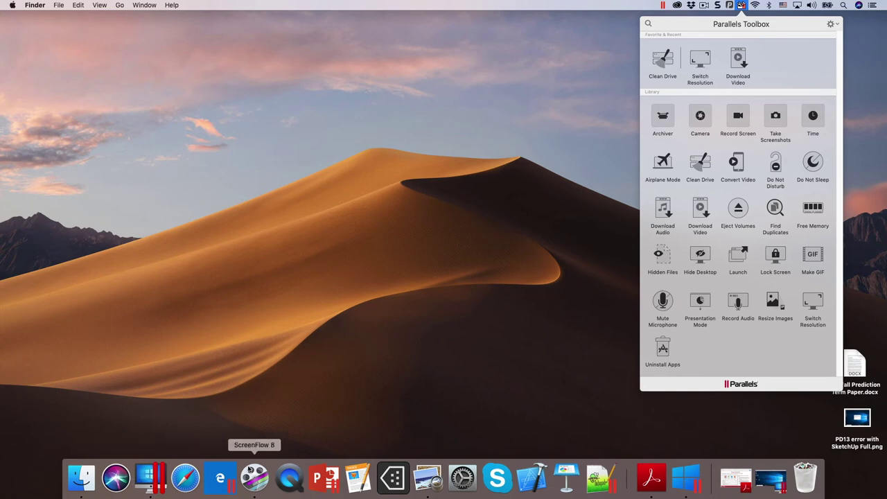
pyautogui.click(197, 480)
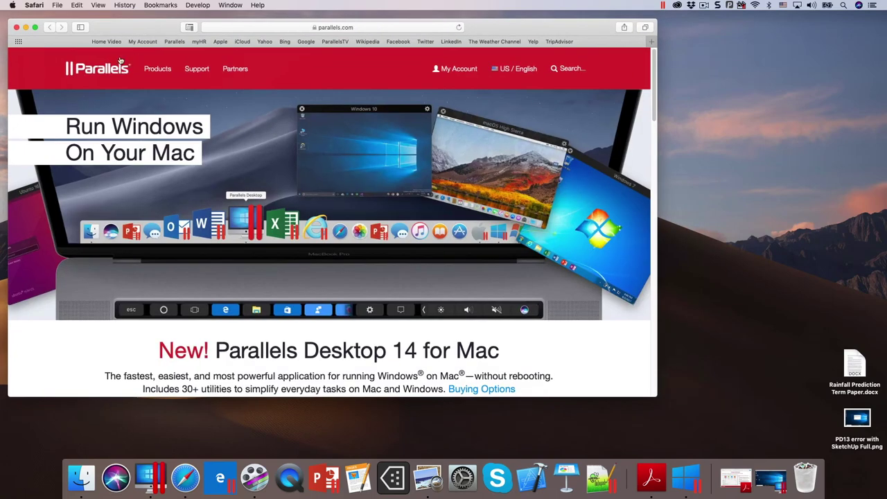
pyautogui.click(106, 42)
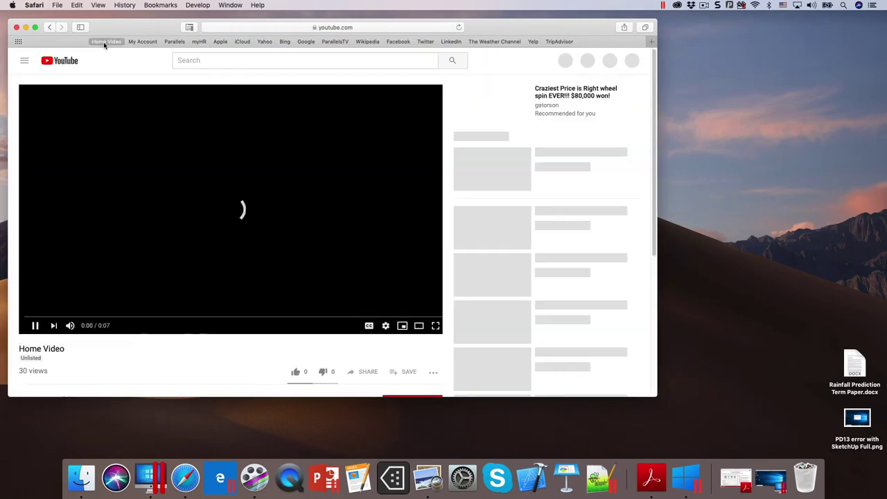
pyautogui.click(35, 326)
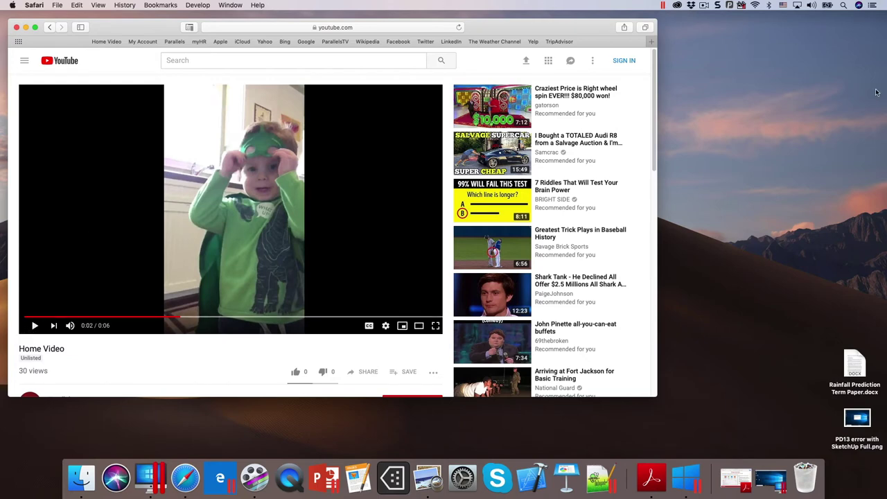
# Download the YouTube video by dropping its address into the Toolbox's Download Video tool, and play Home Video.mp4 from the Downloads folder
pyautogui.click(741, 5)
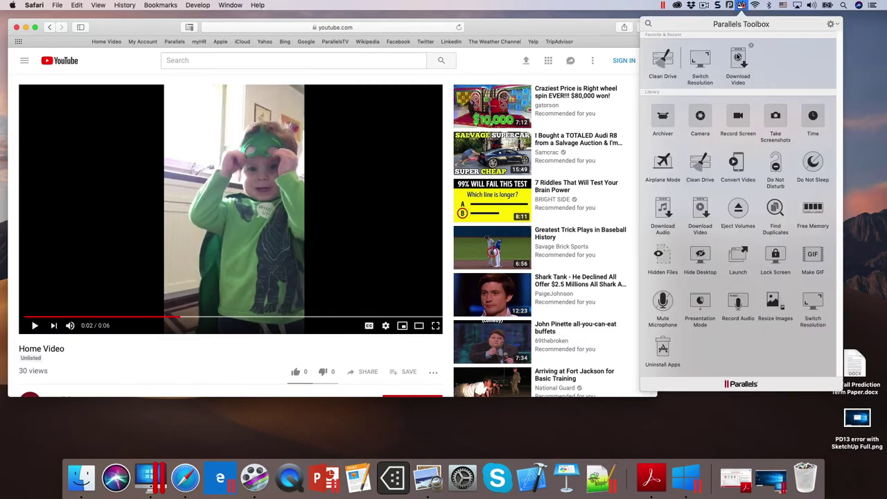
pyautogui.click(738, 58)
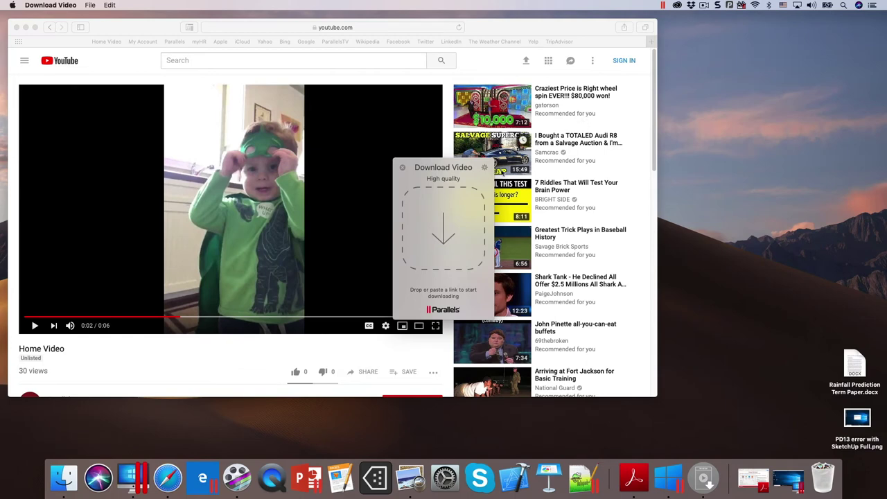
pyautogui.moveTo(450, 168); pyautogui.dragTo(688, 43)
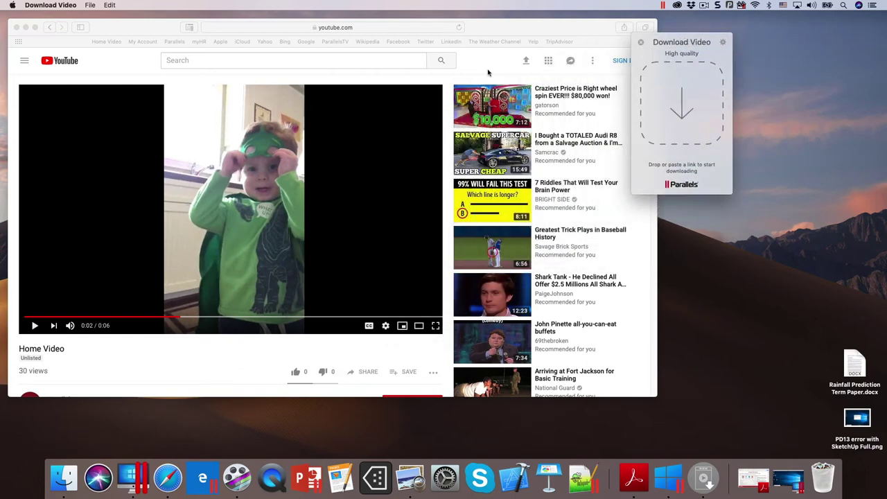
pyautogui.click(239, 26)
pyautogui.click(228, 27)
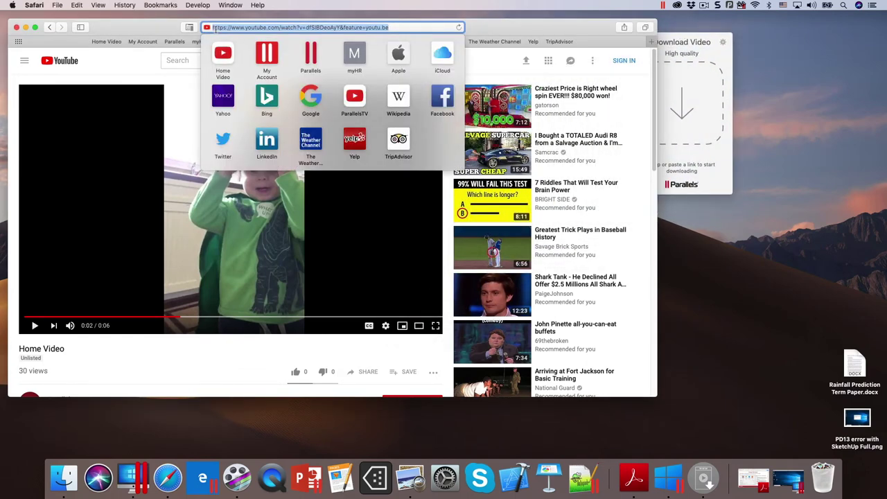
pyautogui.moveTo(207, 27); pyautogui.dragTo(687, 105)
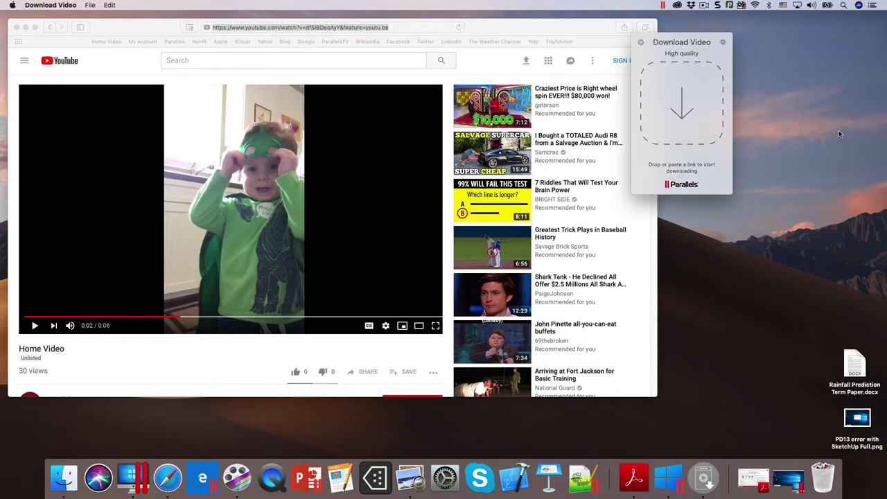
pyautogui.click(767, 32)
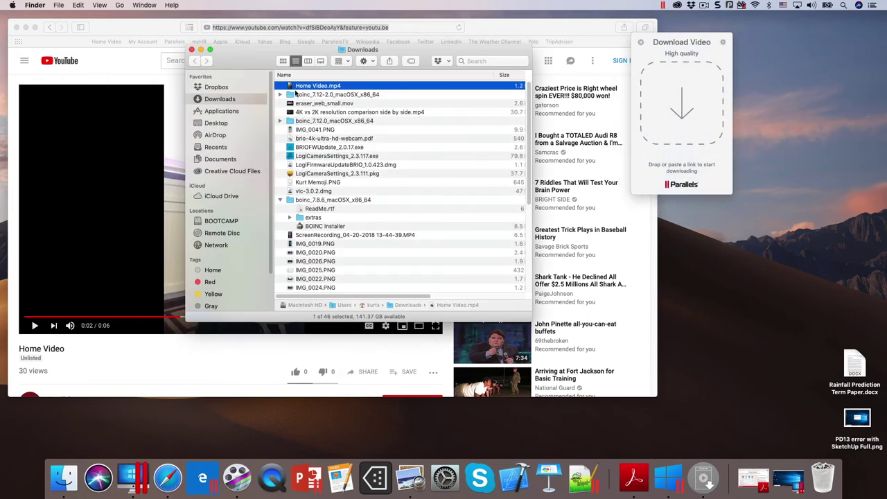
pyautogui.doubleClick(291, 85)
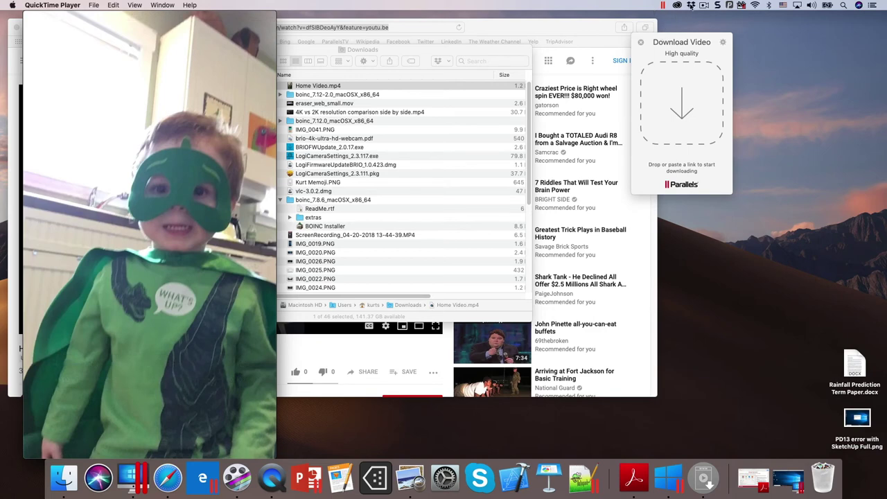
# Show the Parallels Toolbox library again, and bring the YouTube page in Safari back to the front
pyautogui.click(740, 8)
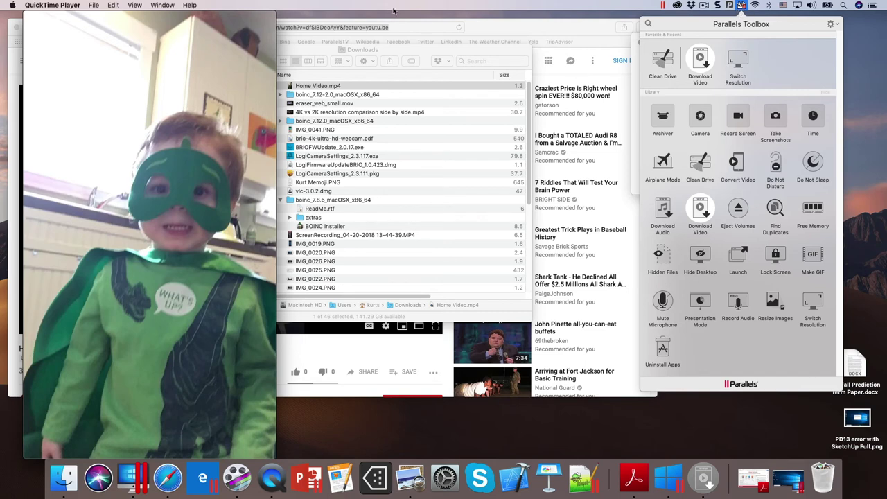
pyautogui.click(465, 25)
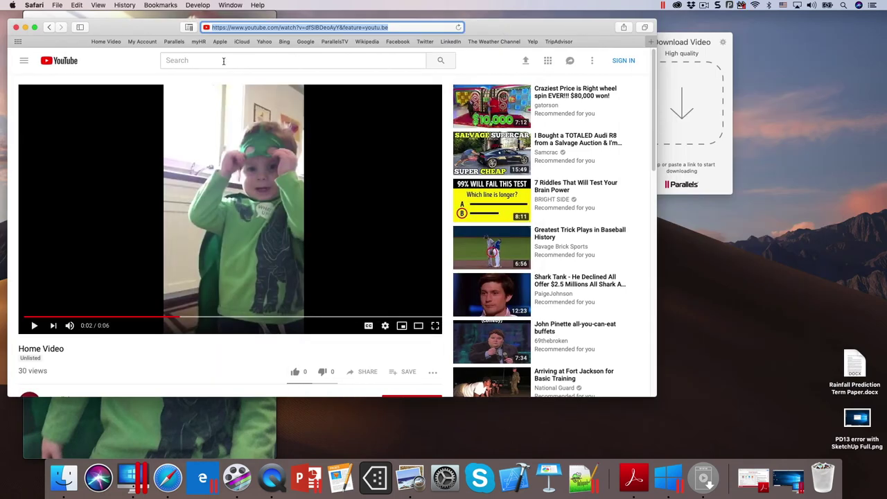
# Close the Safari window, and open the Users > Shared > Parallels folder in Finder, widening its window to show the virtual machine sizes
pyautogui.click(16, 29)
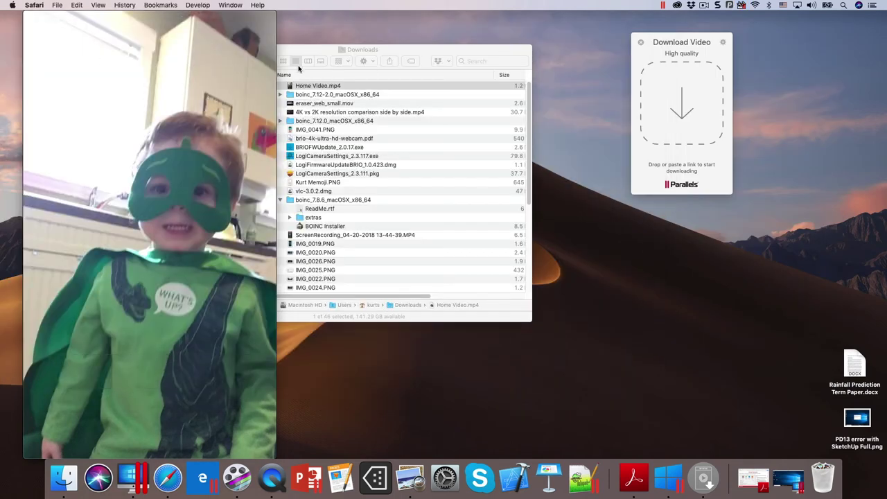
pyautogui.click(317, 49)
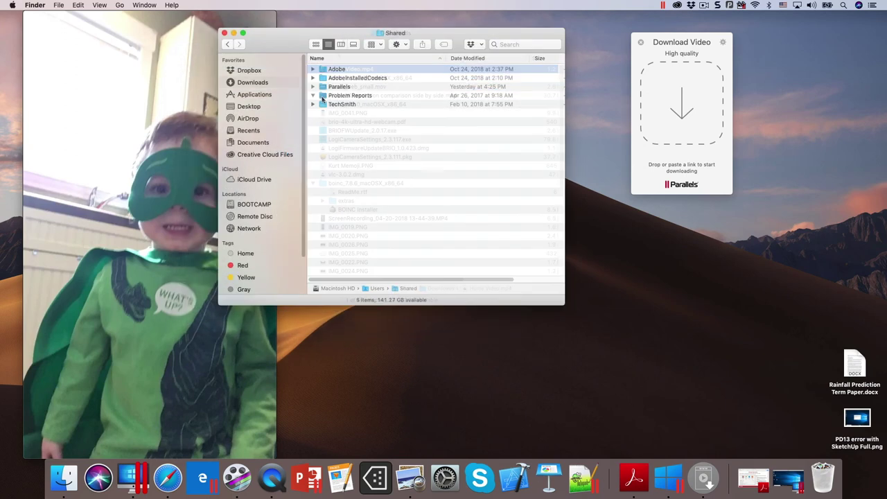
pyautogui.doubleClick(320, 89)
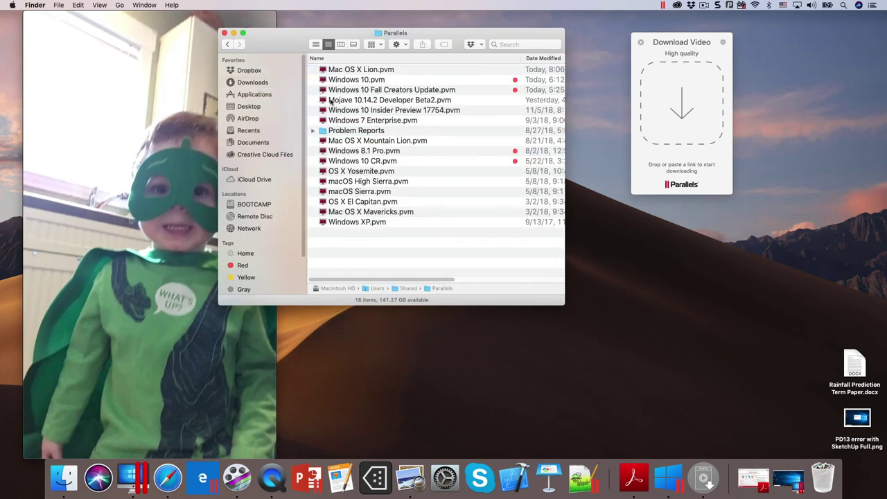
pyautogui.moveTo(565, 305); pyautogui.dragTo(719, 306)
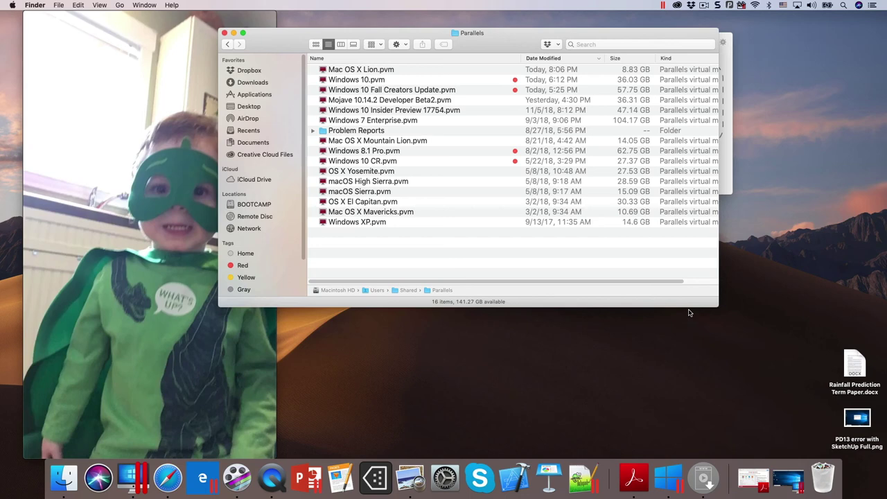
# Restore the minimized Windows 10 virtual machine and review the Backup settings in its configuration, closing the configuration when done
pyautogui.click(788, 476)
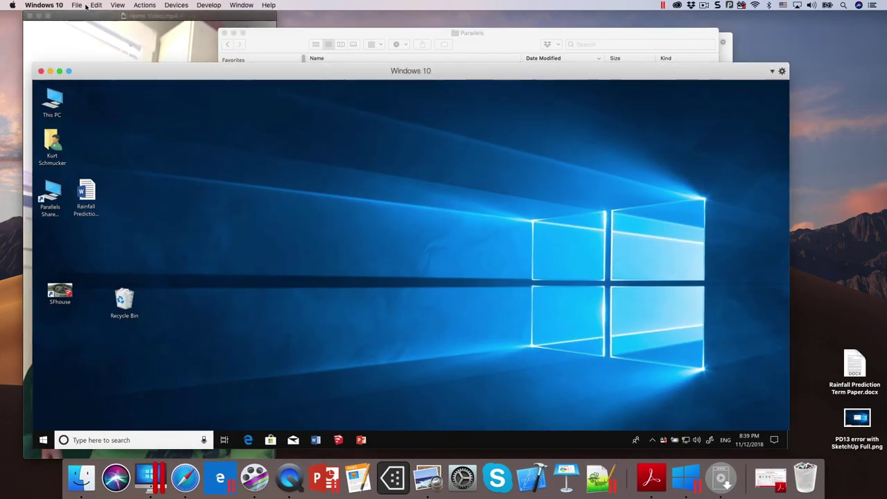
pyautogui.click(116, 4)
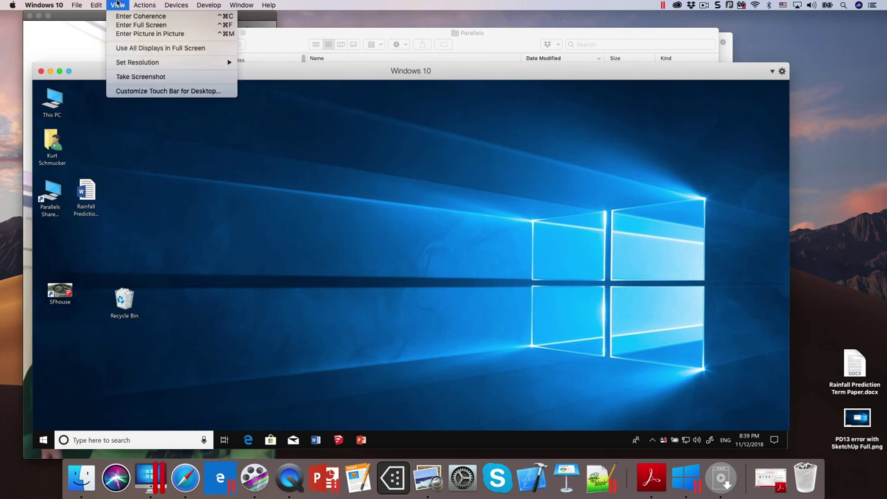
pyautogui.moveTo(145, 5)
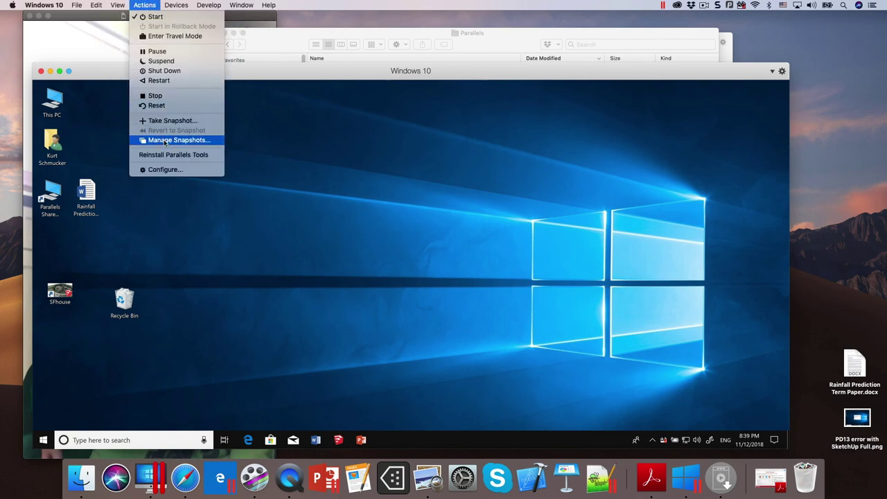
pyautogui.click(165, 169)
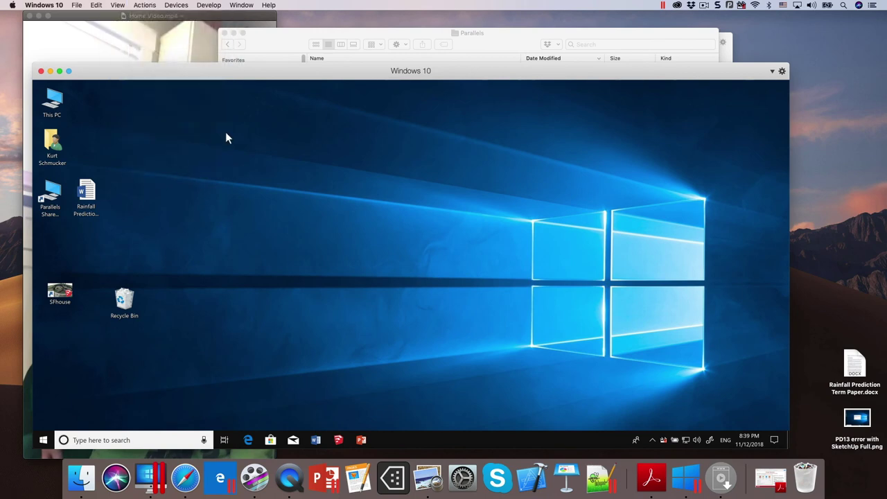
pyautogui.click(405, 136)
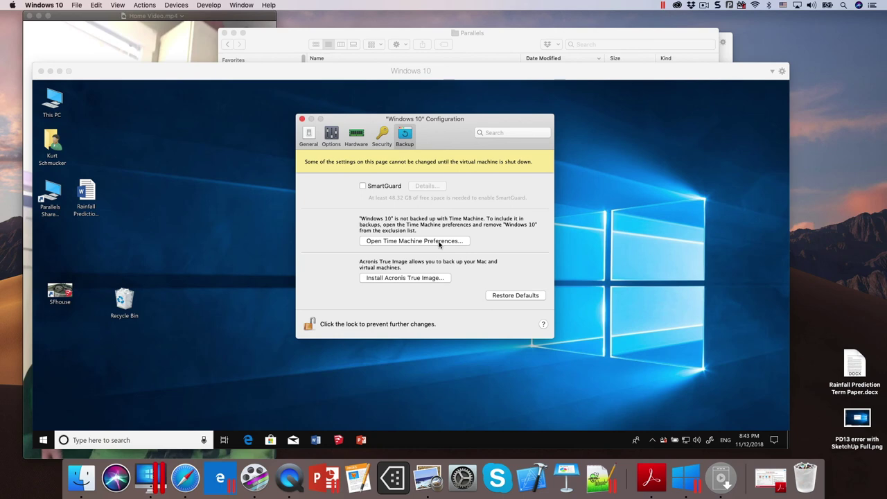
pyautogui.click(303, 120)
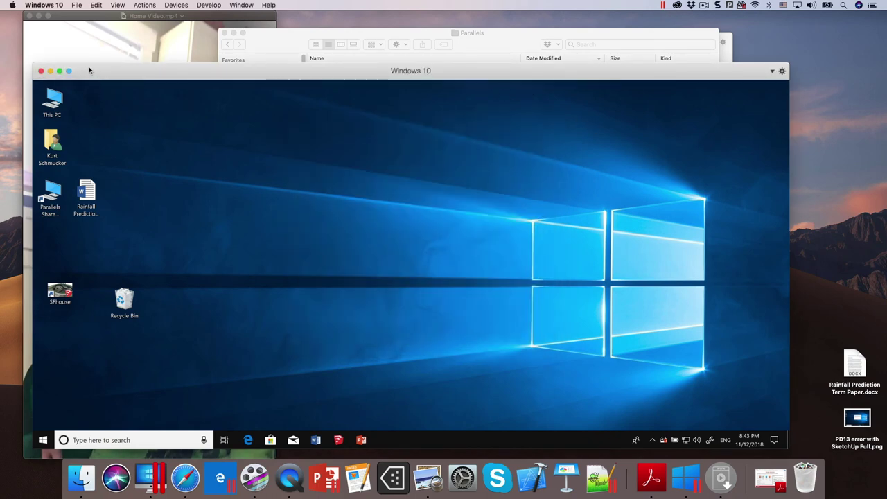
# Move the Windows 10 window aside and close the Home Video.mp4 player window
pyautogui.moveTo(89, 70); pyautogui.dragTo(205, 59)
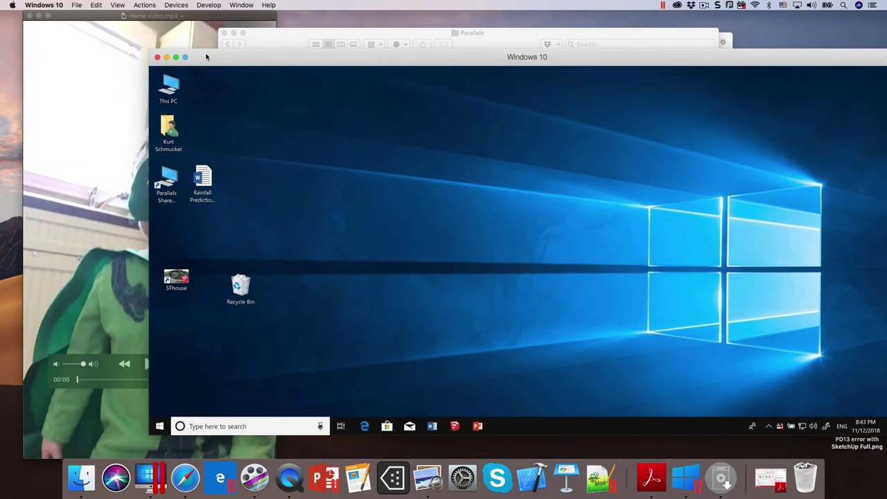
pyautogui.click(30, 15)
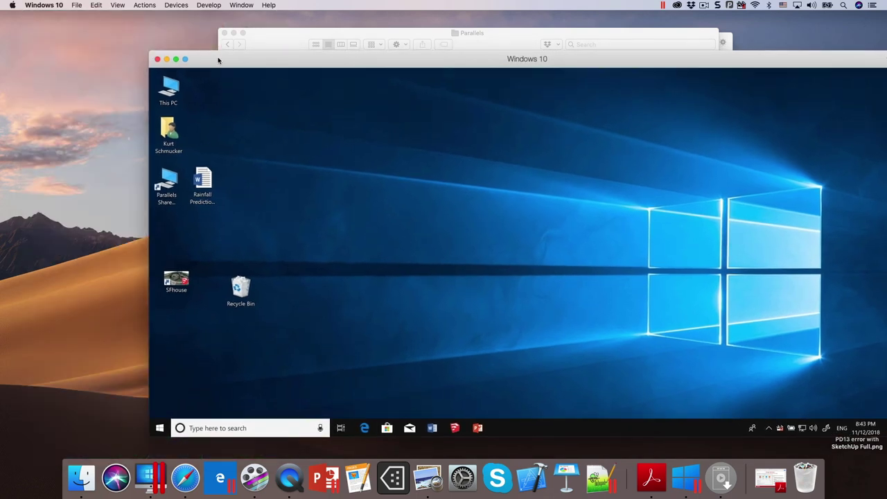
# Open the Parallels Desktop Control Center and show the actions available for the Windows XP virtual machine, dismissing them without choosing any
pyautogui.click(240, 5)
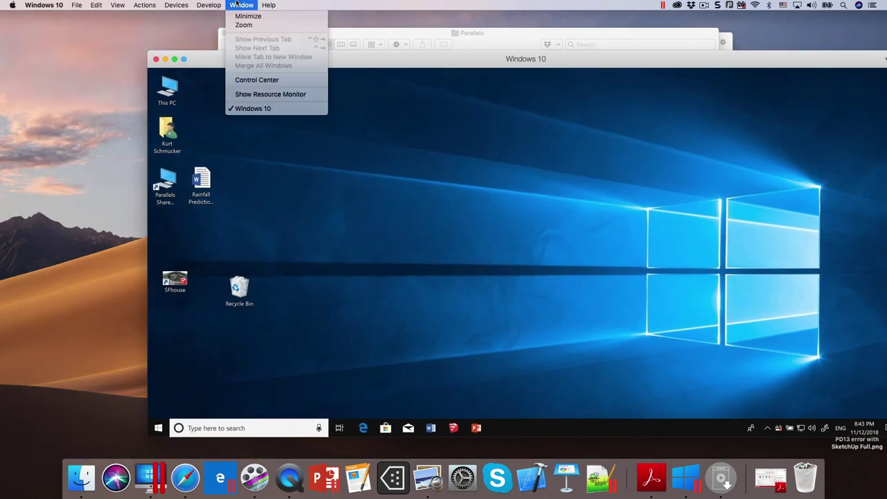
pyautogui.click(264, 80)
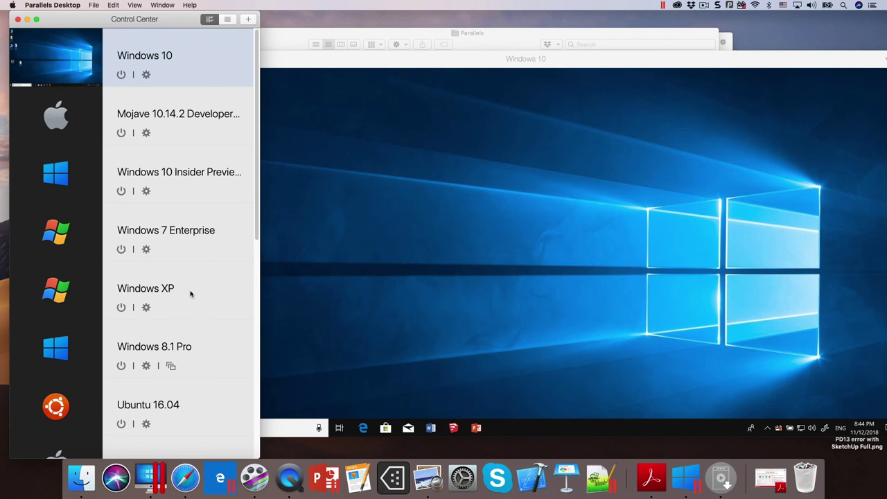
pyautogui.rightClick(190, 293)
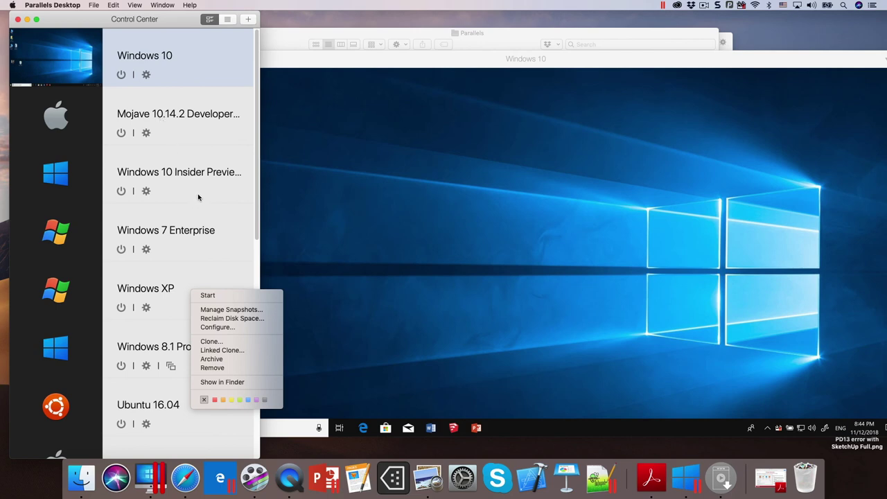
pyautogui.click(258, 89)
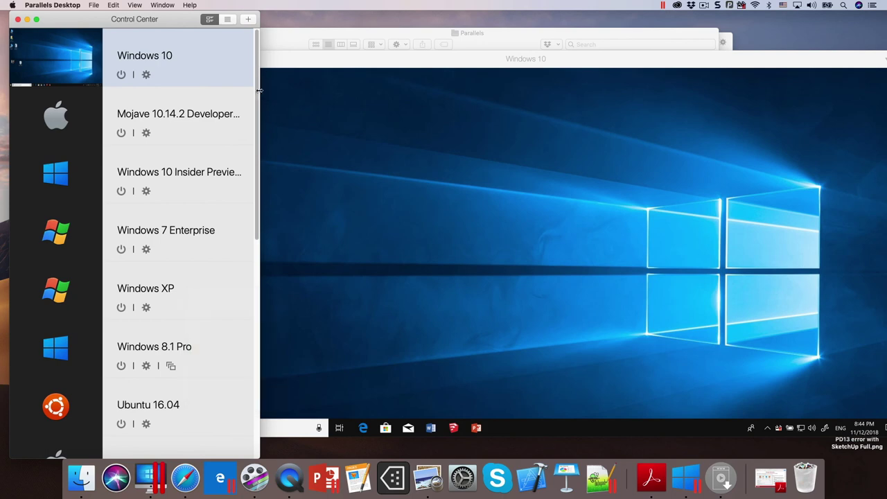
# Look through the full list of virtual machines in the Control Center, returning to the Windows 10 entry
pyautogui.scroll(-3, 258, 183)
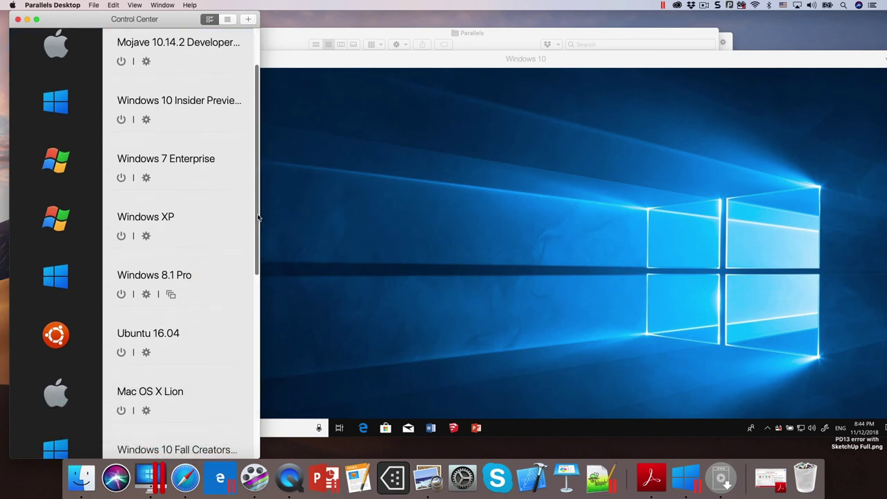
pyautogui.moveTo(257, 218); pyautogui.dragTo(262, 421)
pyautogui.scroll(8, 234, 260)
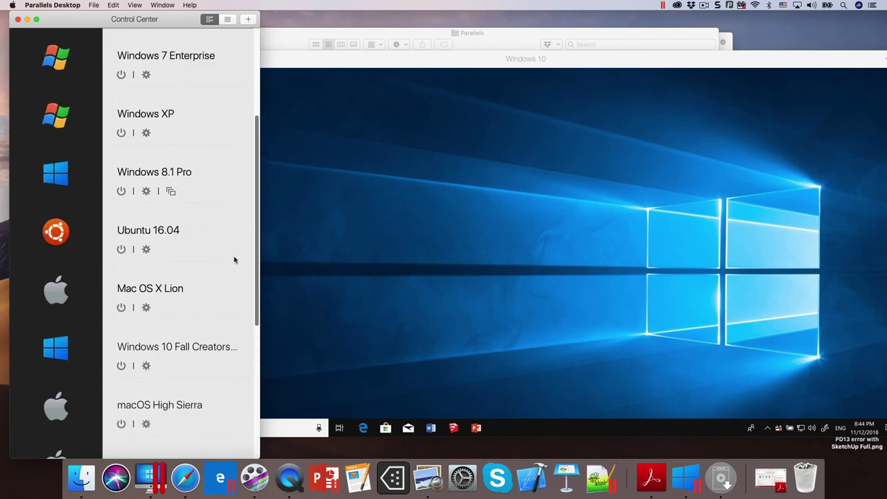
pyautogui.scroll(4, 234, 259)
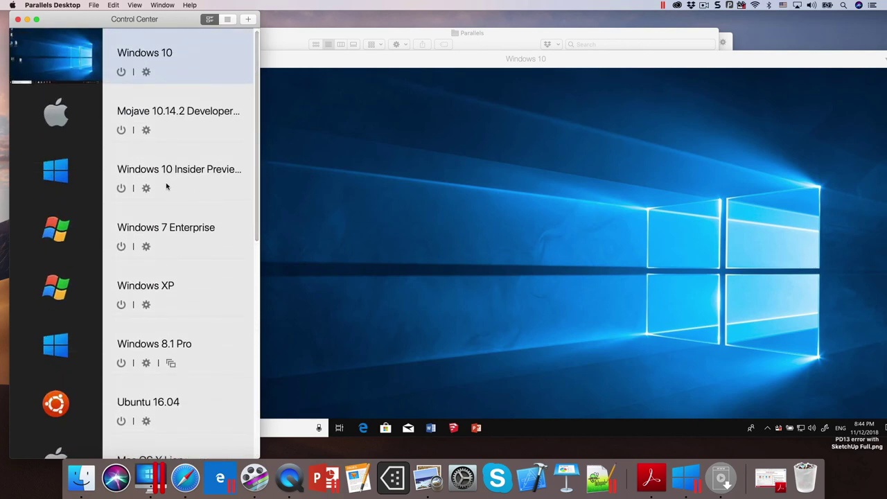